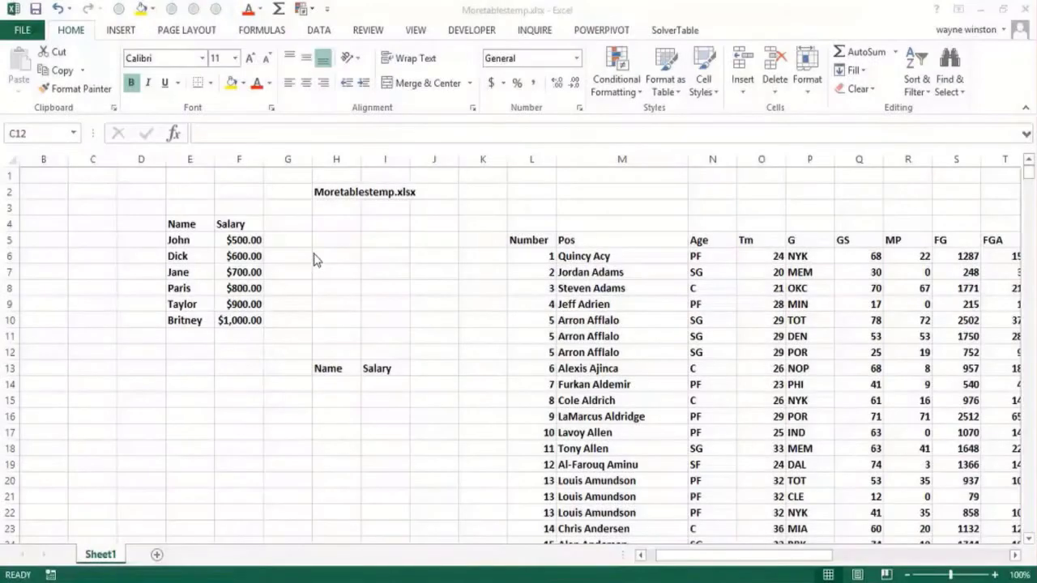
left_click(488, 186)
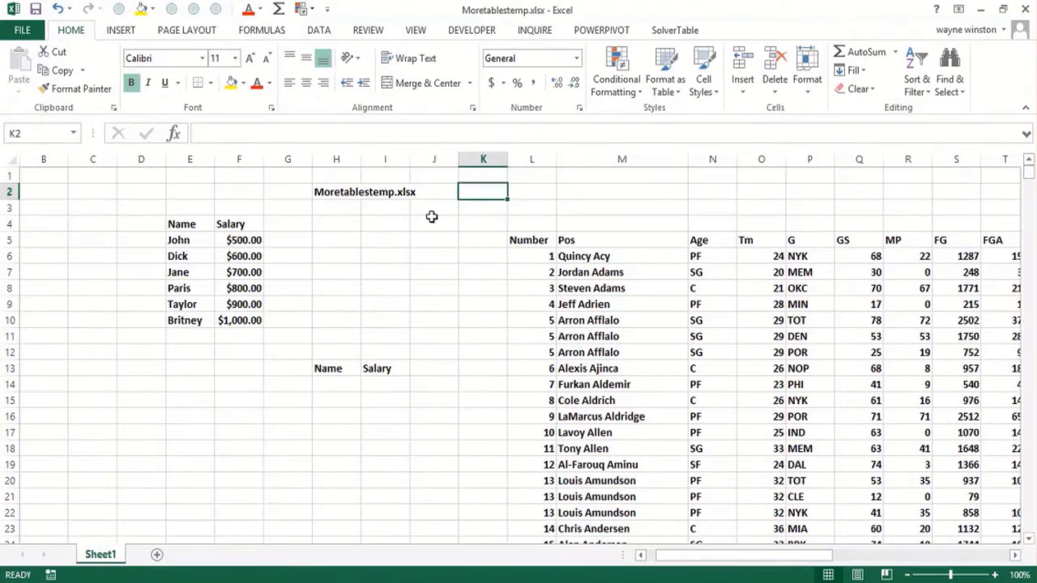
left_click(204, 321)
left_click_drag(204, 321, 223, 321)
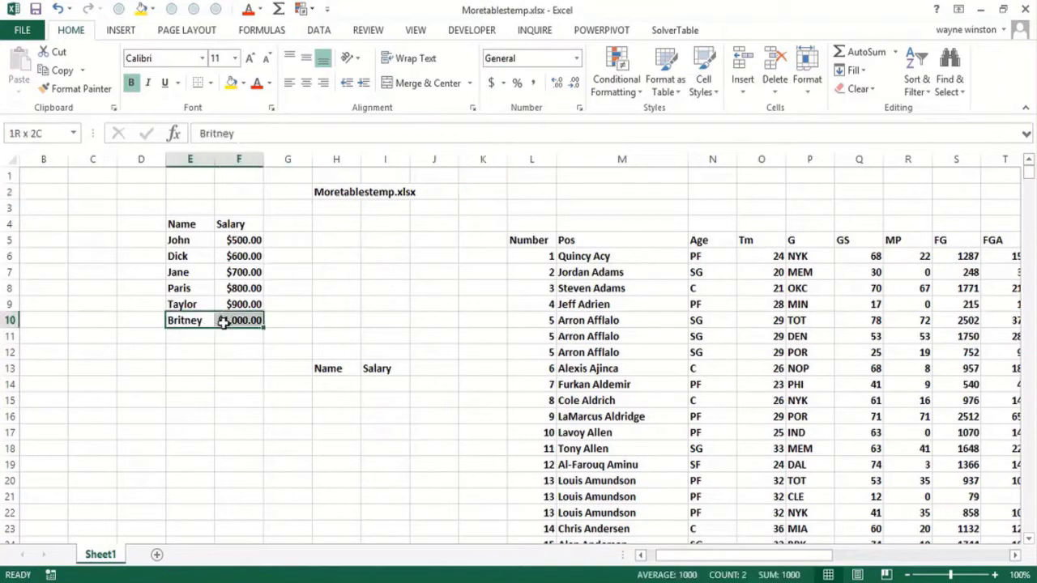
left_click(202, 335)
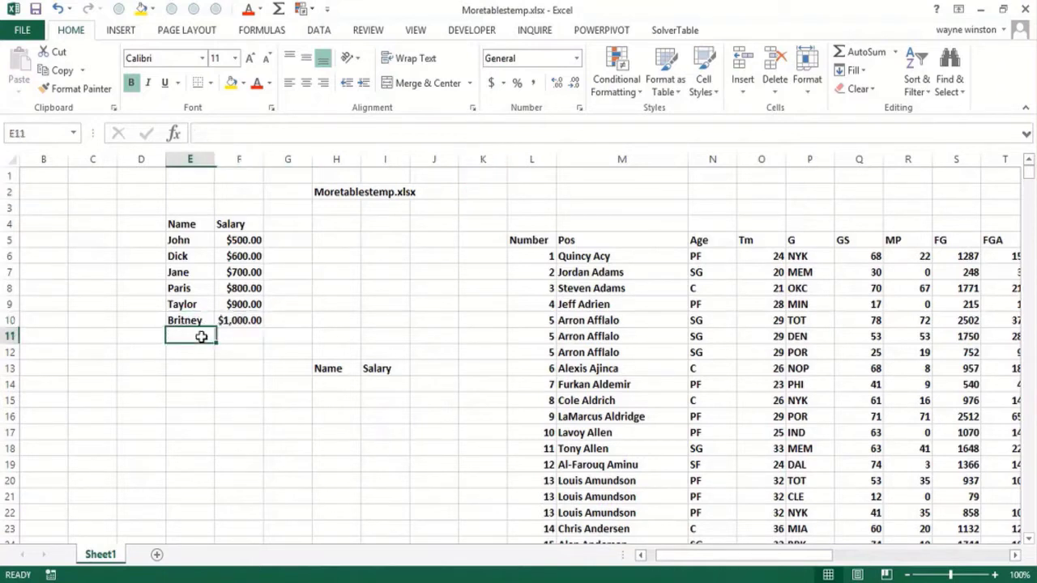
left_click_drag(246, 249, 247, 245)
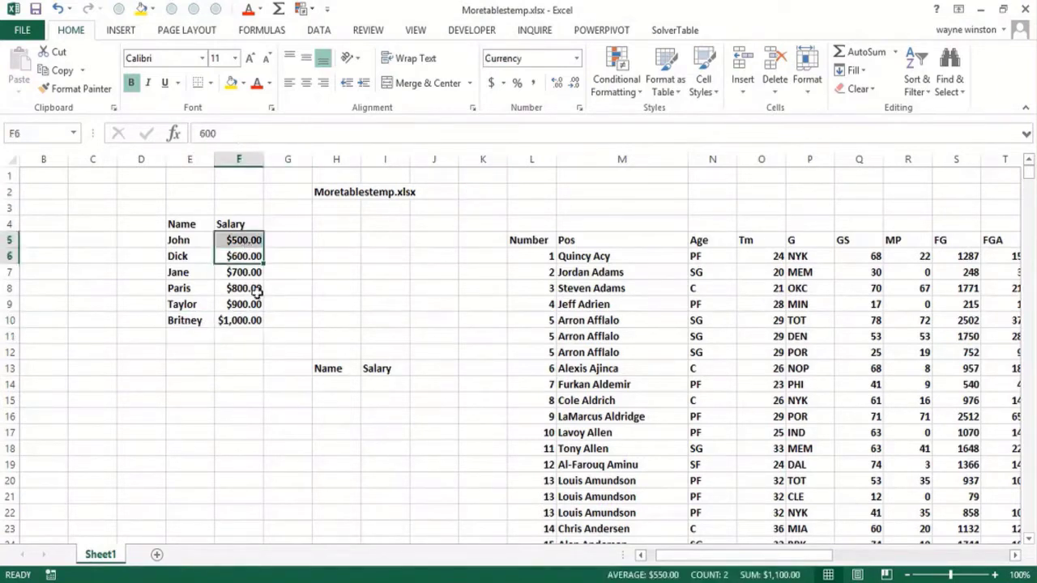
left_click(323, 385)
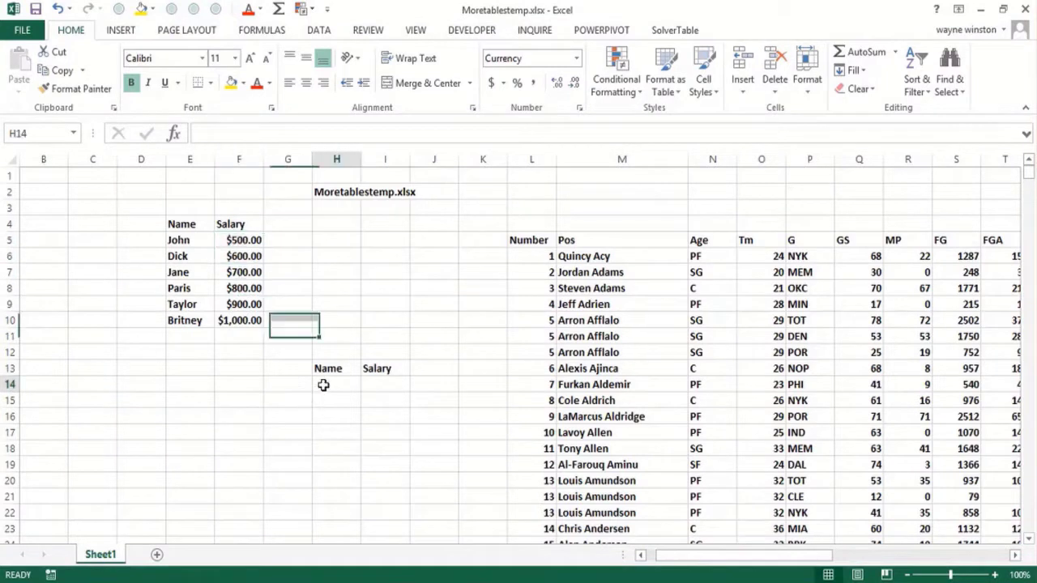
left_click(368, 385)
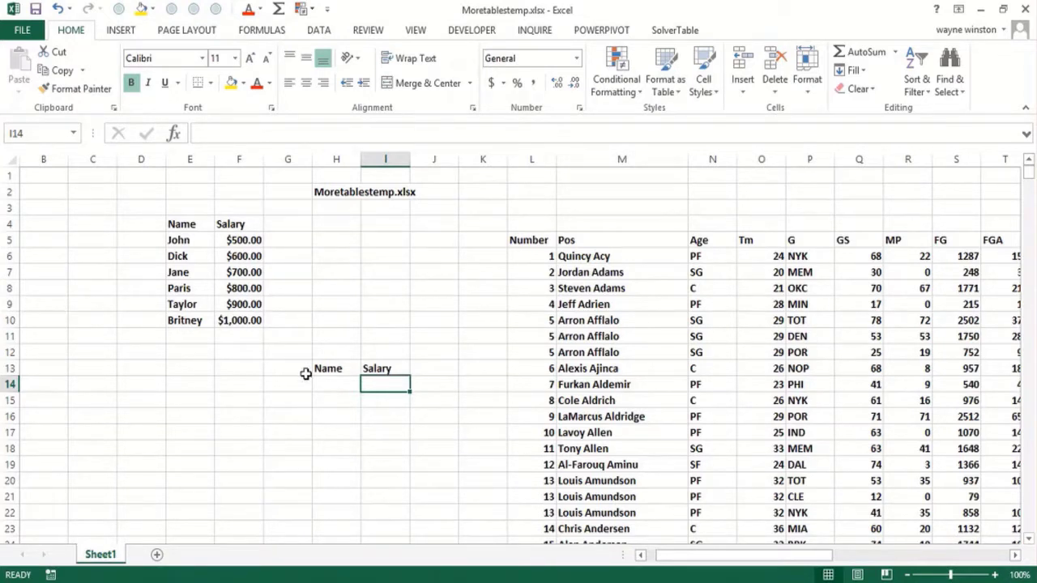
Step: Convert the name and salary range E4:F10 into a table with headers
left_click(181, 224)
left_click_drag(203, 243, 236, 322)
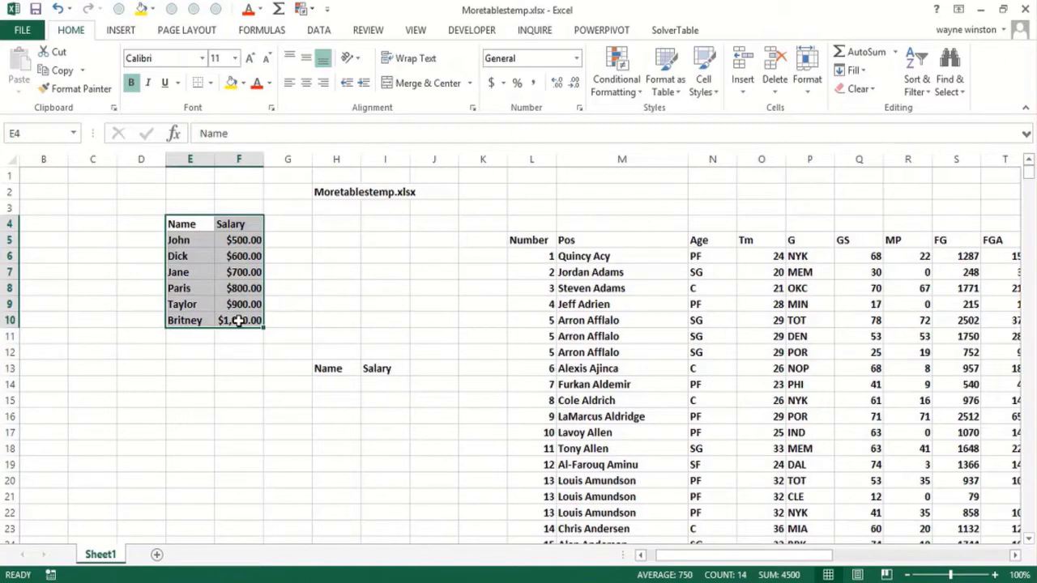
key("ctrl+t")
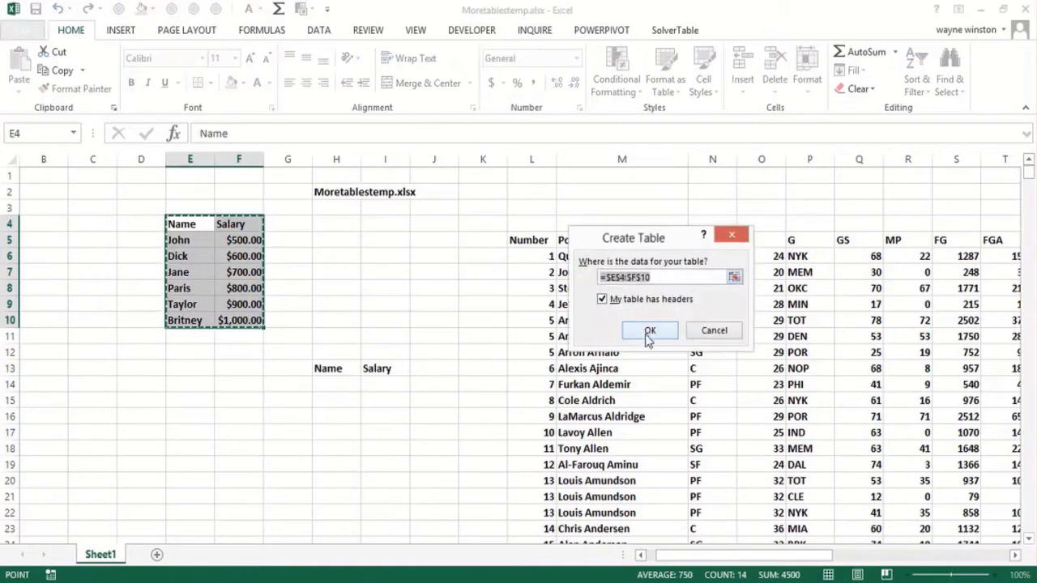
left_click(649, 331)
Step: Start a data validation rule for cell H14 under the Name heading that allows only a List
left_click(335, 384)
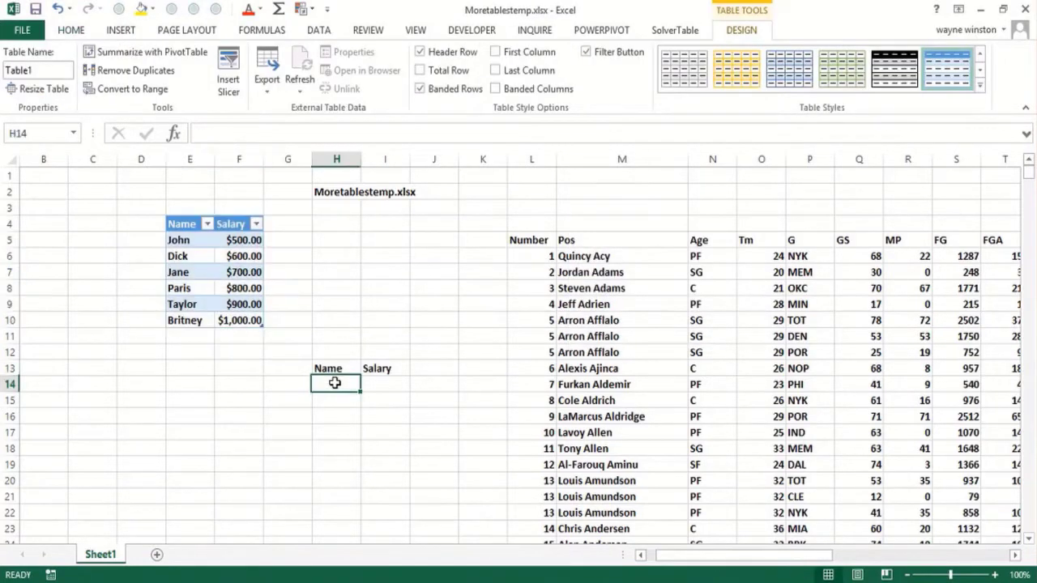
left_click(319, 30)
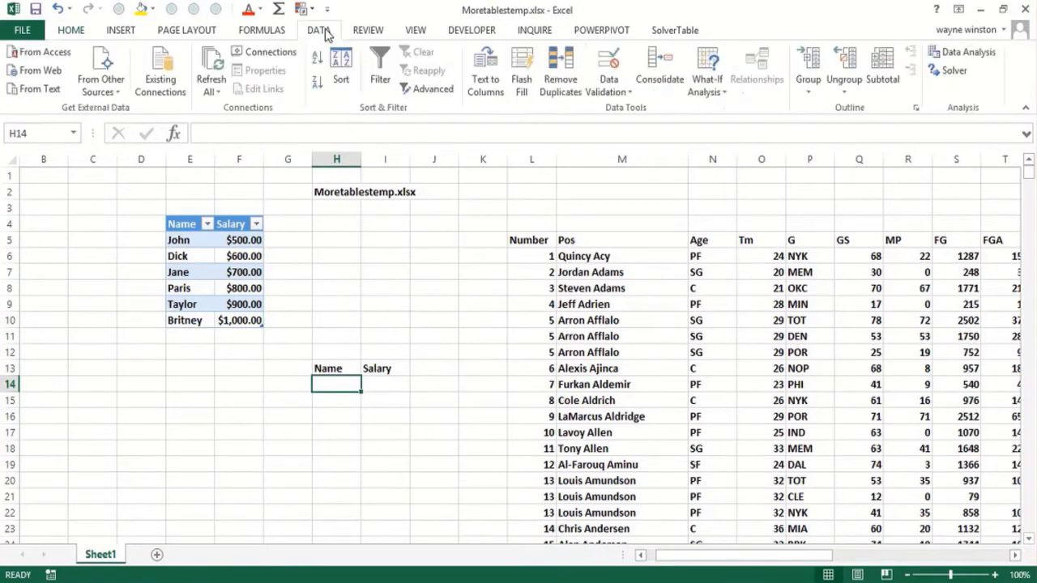
left_click(610, 93)
left_click(626, 108)
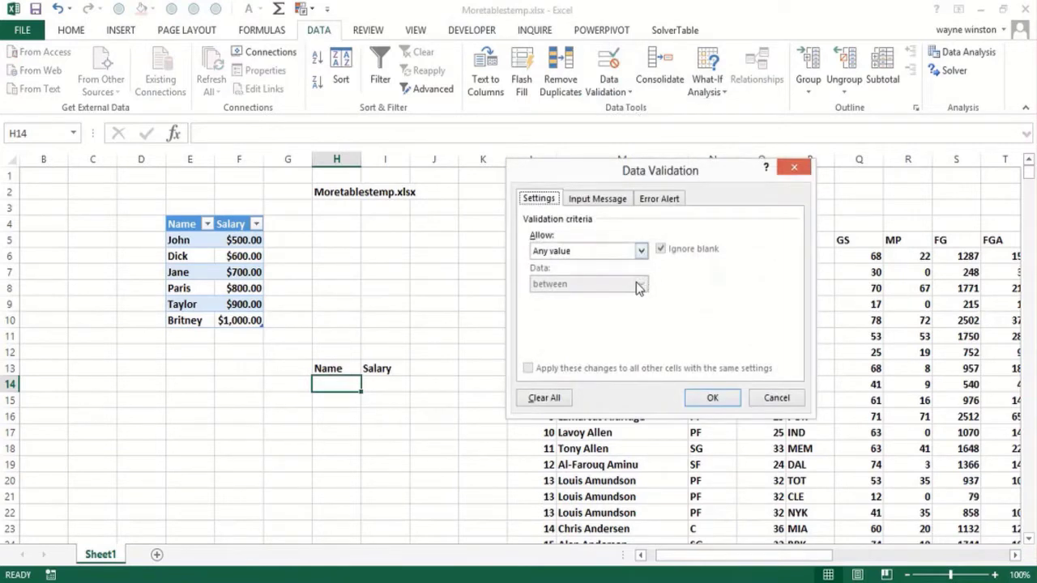
left_click(641, 251)
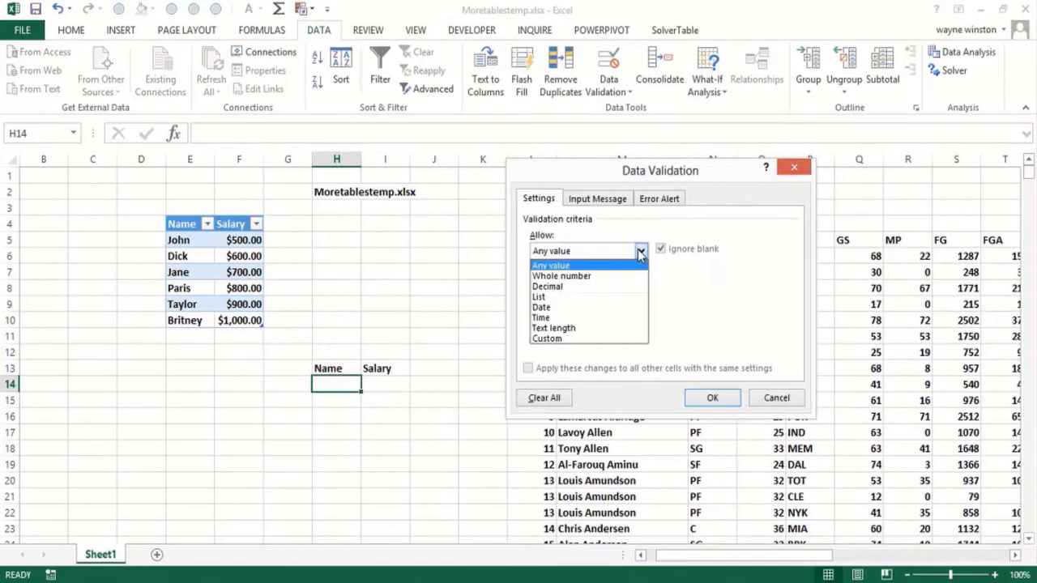
left_click(538, 299)
Step: Try to use both table columns, E5:F10, as the source of the validation list
left_click(624, 316)
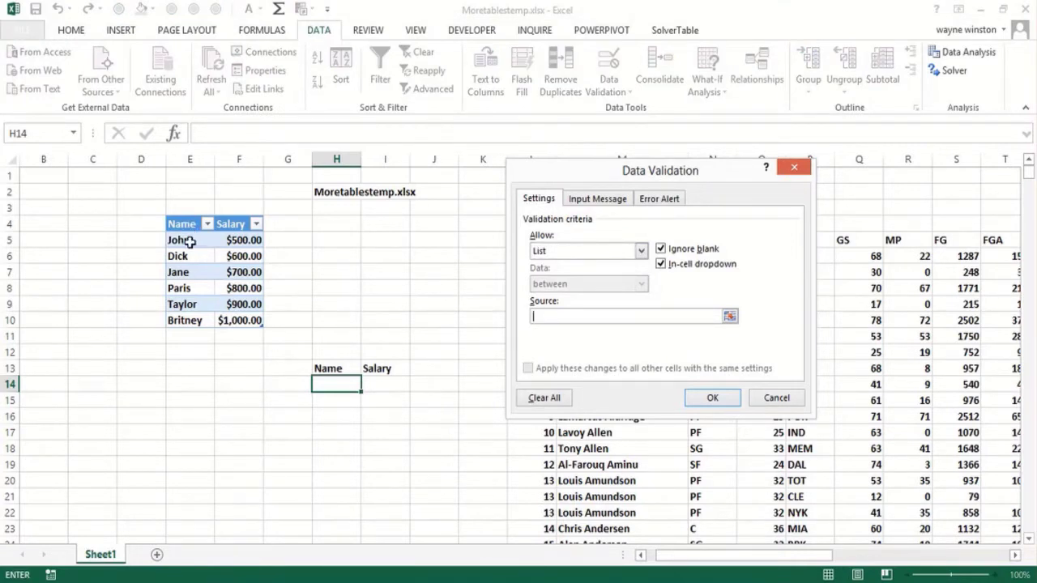
left_click_drag(187, 240, 258, 319)
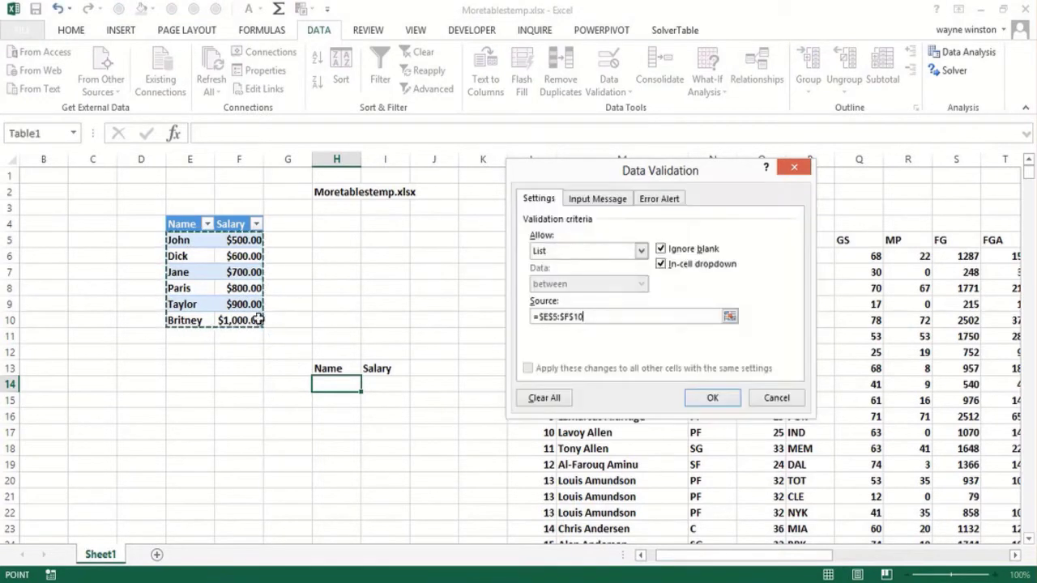
left_click(712, 399)
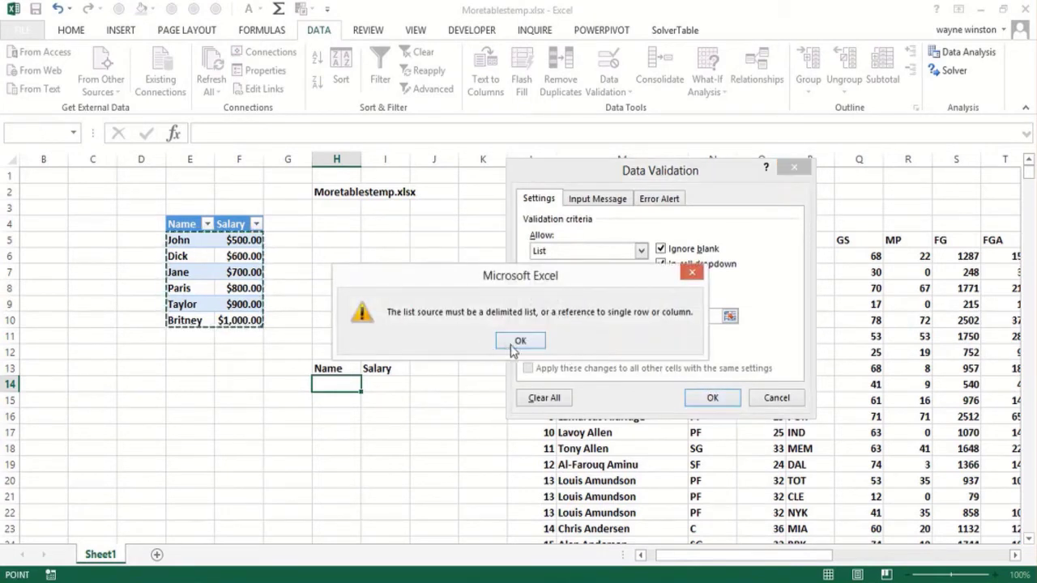
left_click(514, 345)
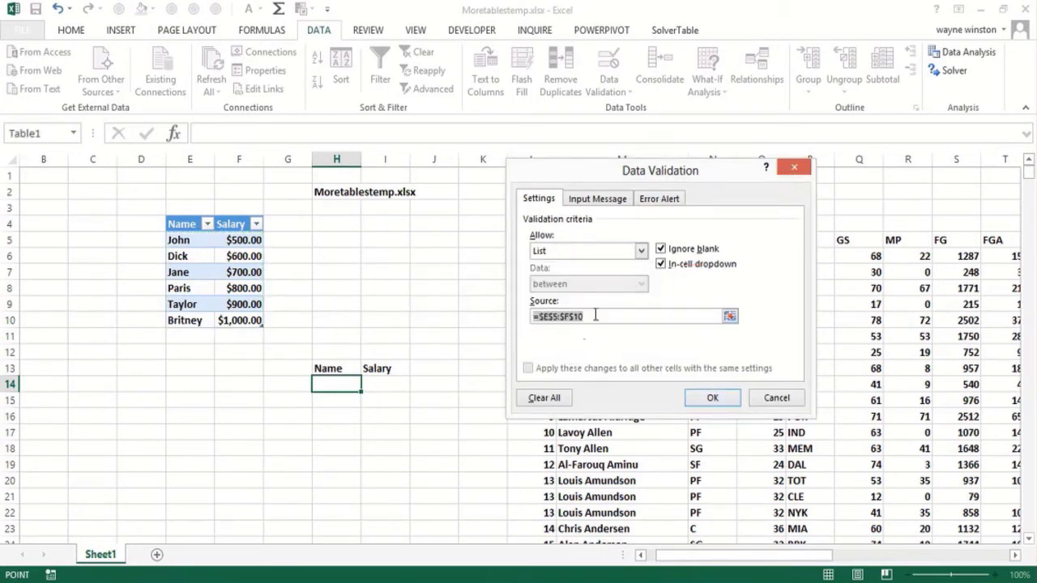
Step: Set the validation list source to the name column E5:E10 and choose the third name in H14
left_click_drag(596, 315, 526, 315)
left_click_drag(195, 244, 196, 320)
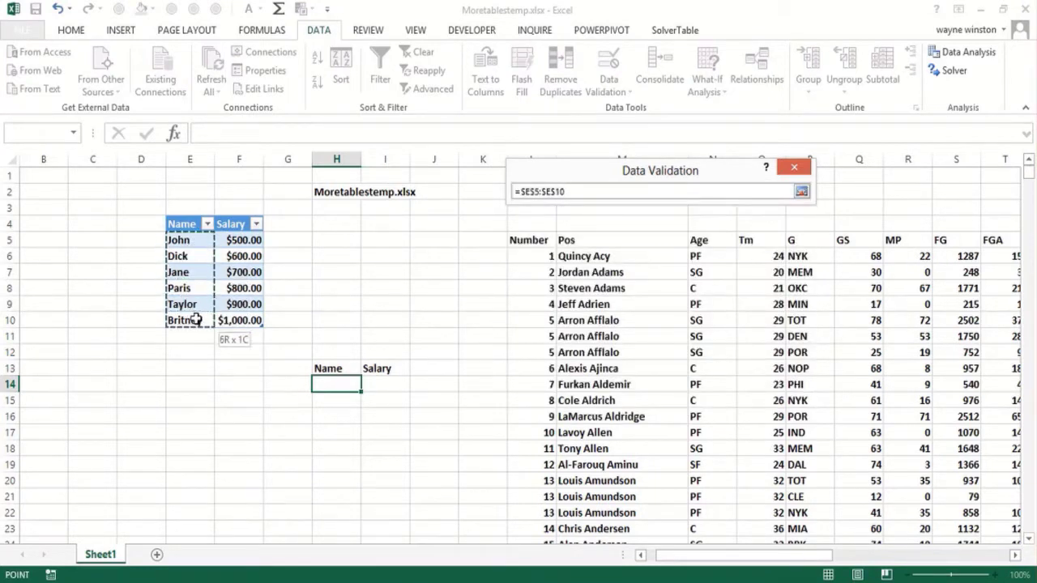
left_click(710, 397)
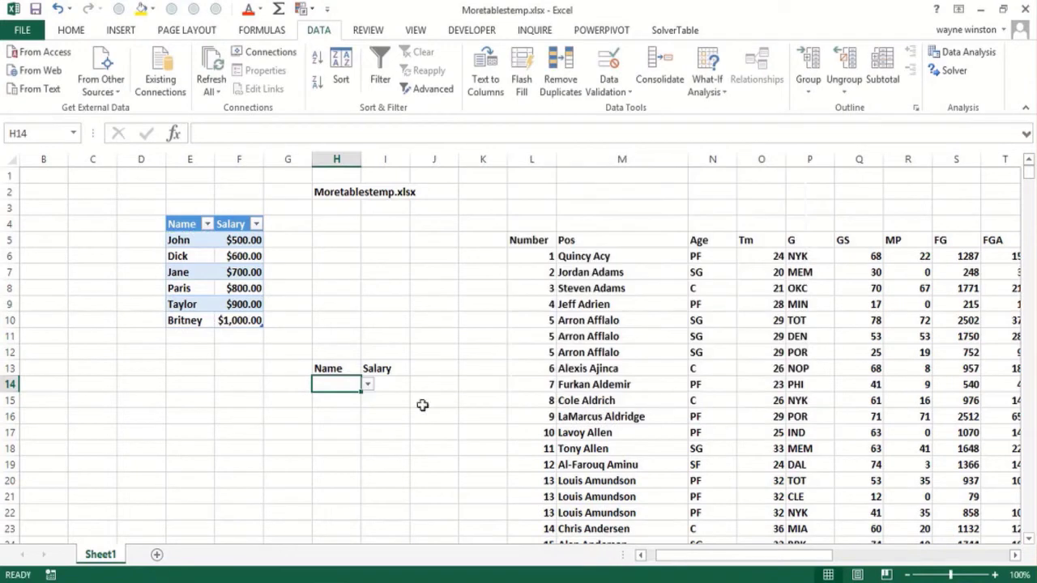
left_click(368, 386)
left_click(325, 419)
Step: In I14, look up the salary of the name in H14 with =VLOOKUP(H14,Table1,2,FALSE)
left_click(394, 383)
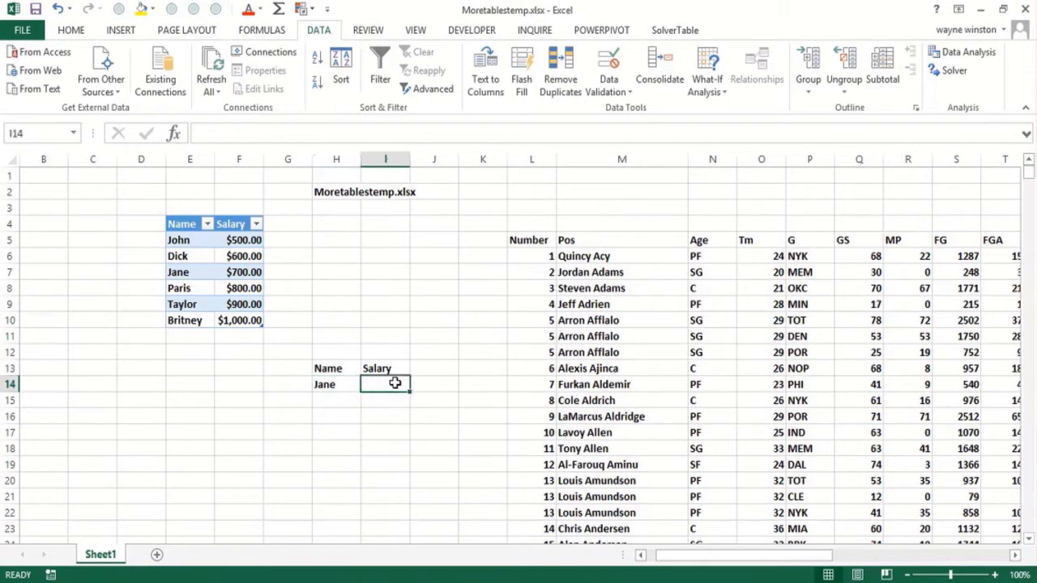
type("=vlookup(")
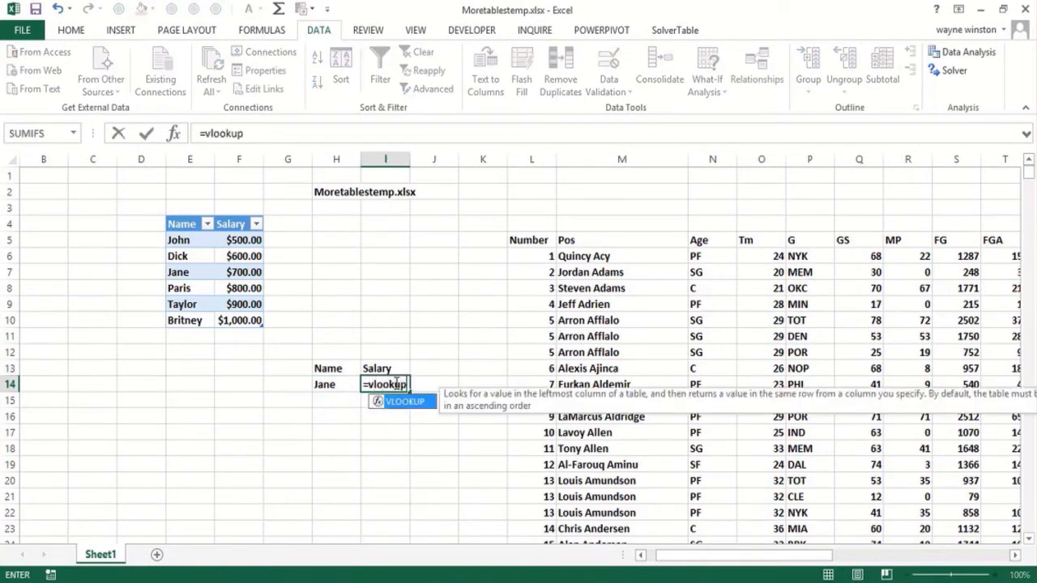
left_click(342, 386)
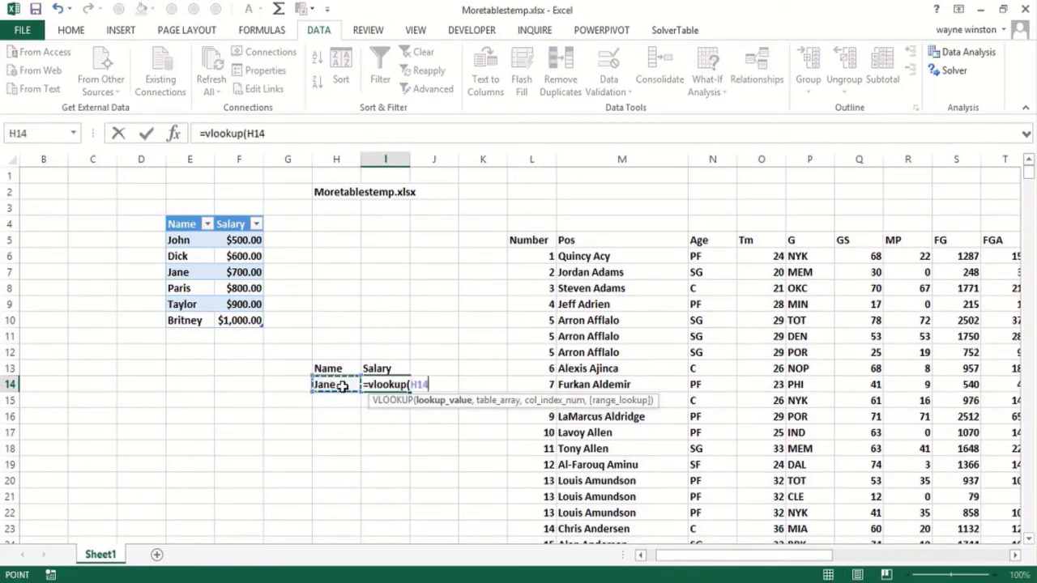
type(",")
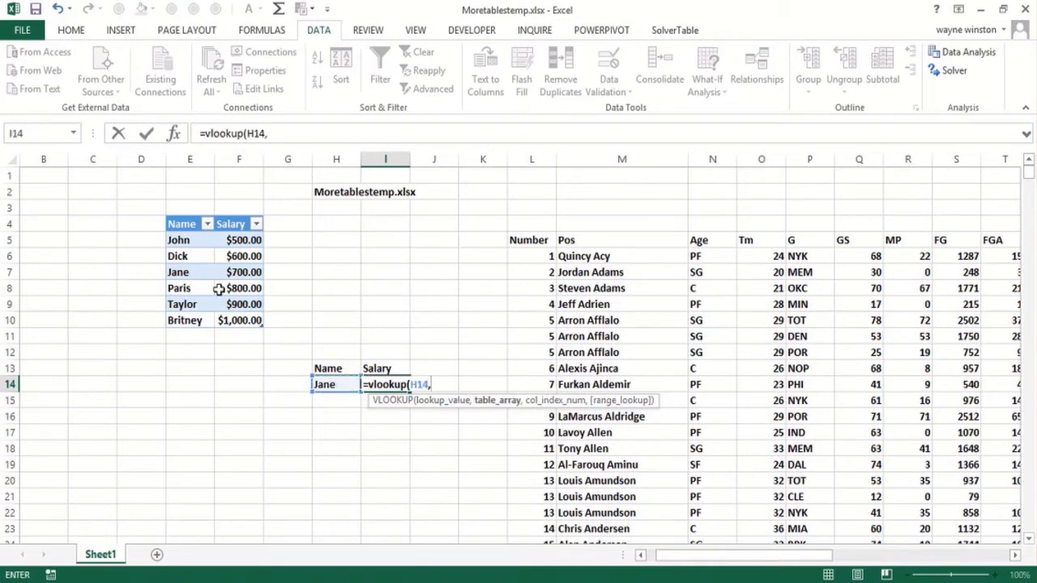
left_click_drag(195, 240, 241, 317)
type(",2,false")
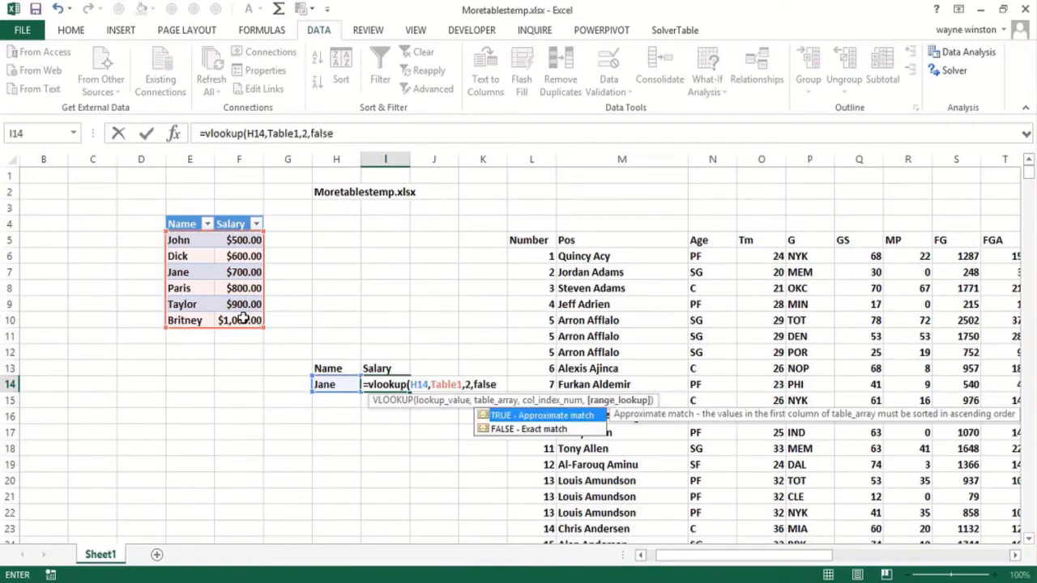
type(")")
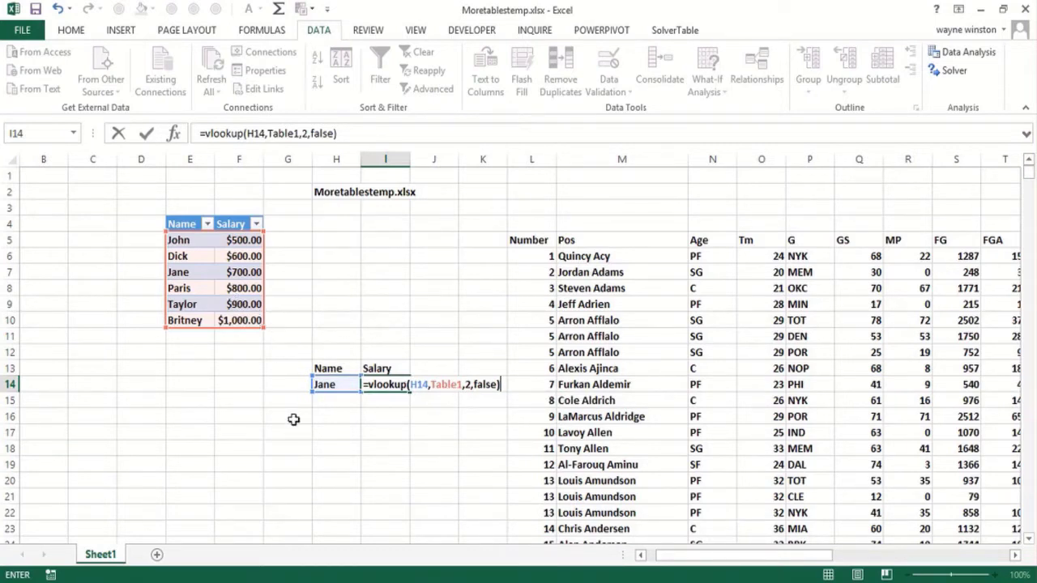
key("Return")
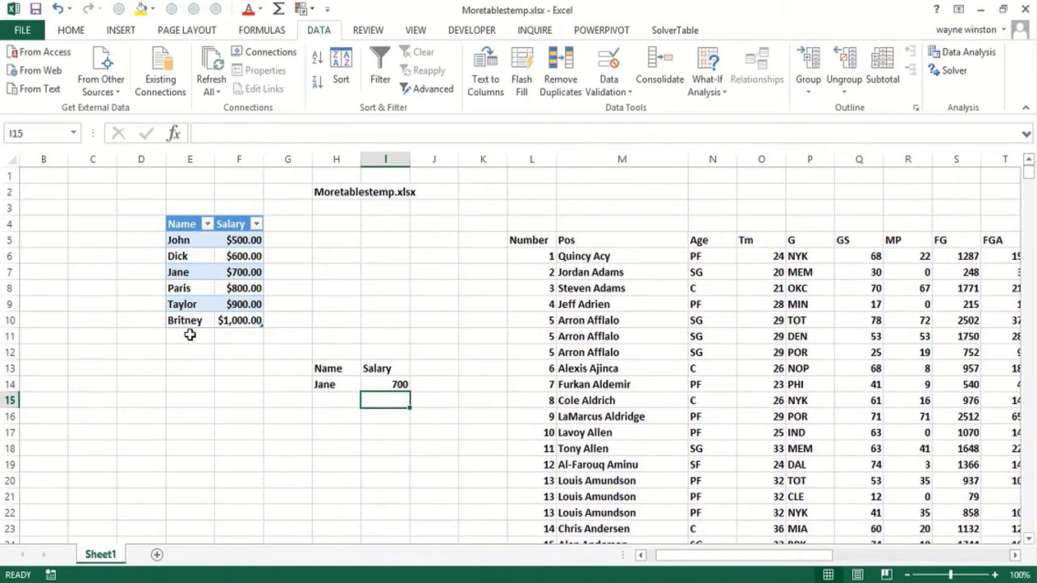
Step: Add a new row directly below the salary table with the name Tolstoy and a salary of 650
left_click(189, 334)
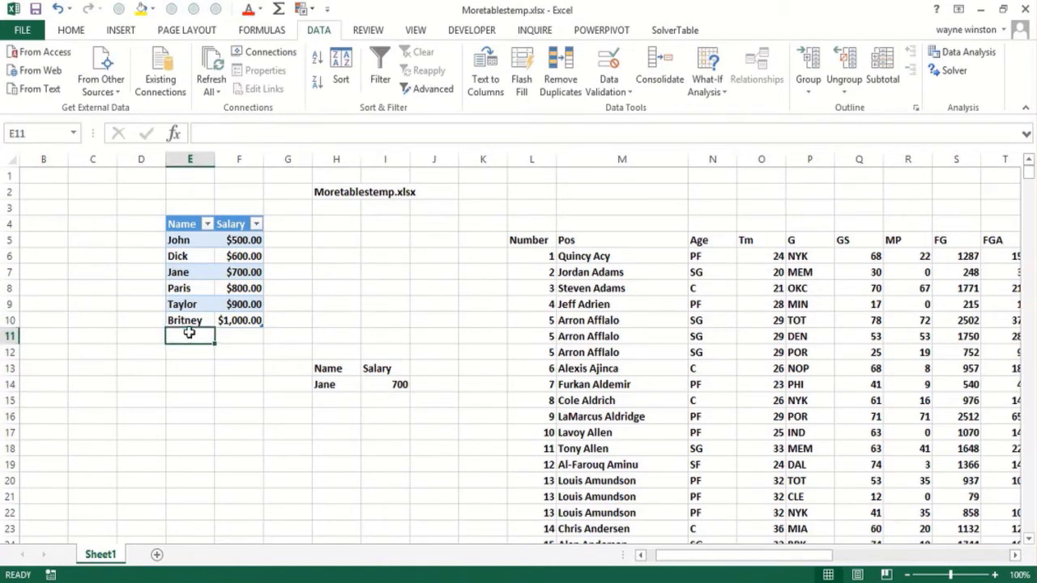
type("Charloot")
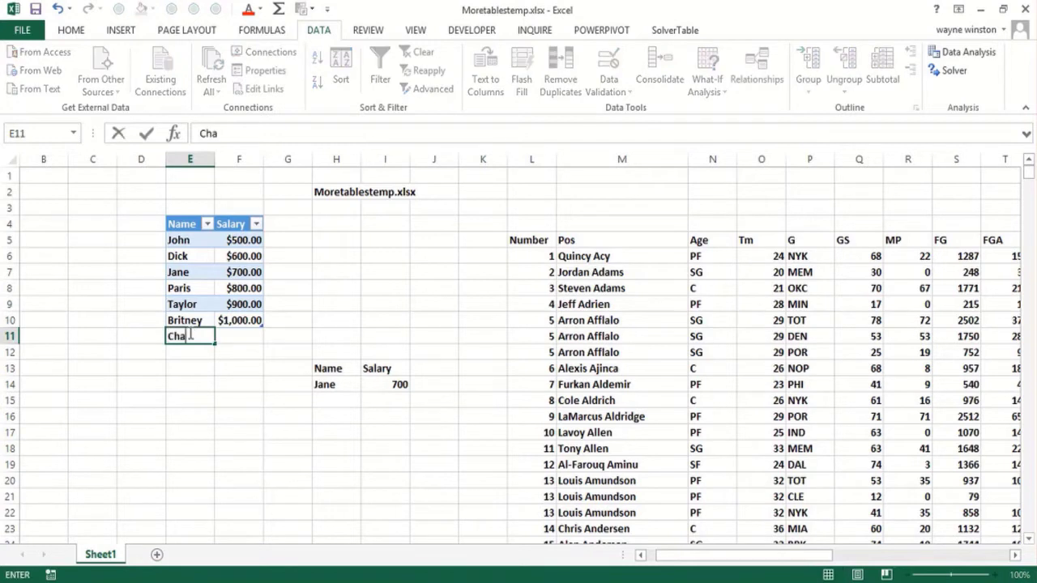
key("BackSpace")
key("BackSpace")
key("BackSpace")
key("BackSpace")
key("BackSpace")
key("BackSpace")
key("BackSpace")
key("BackSpace")
type("Tolstoy")
key("Tab")
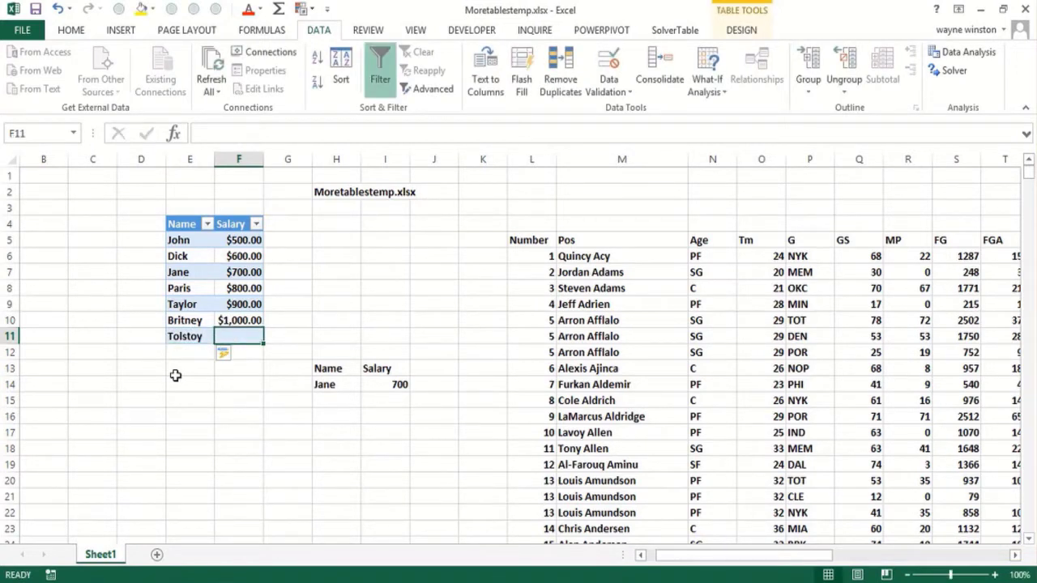
type("65")
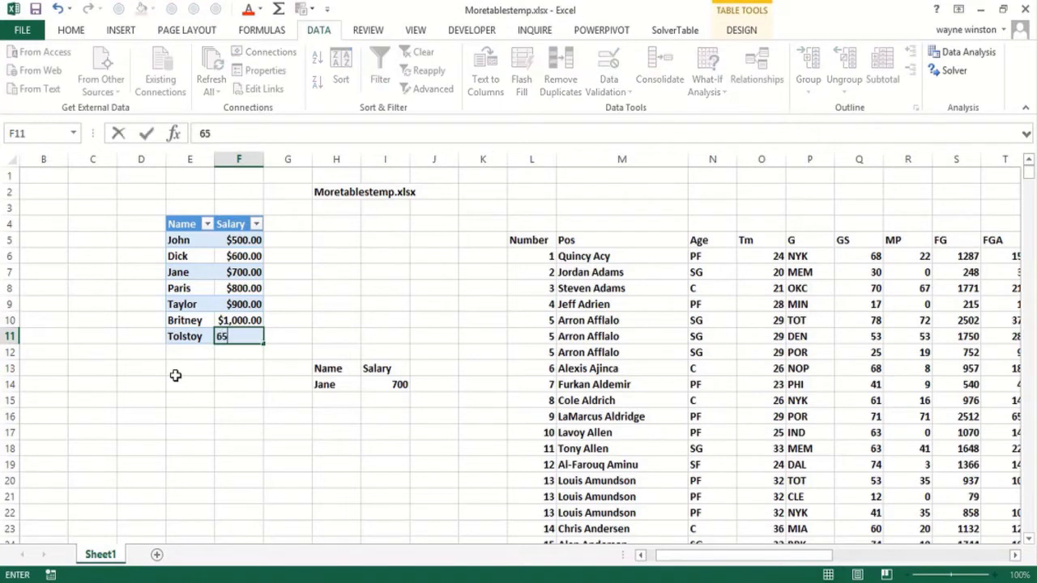
type("0")
key("Return")
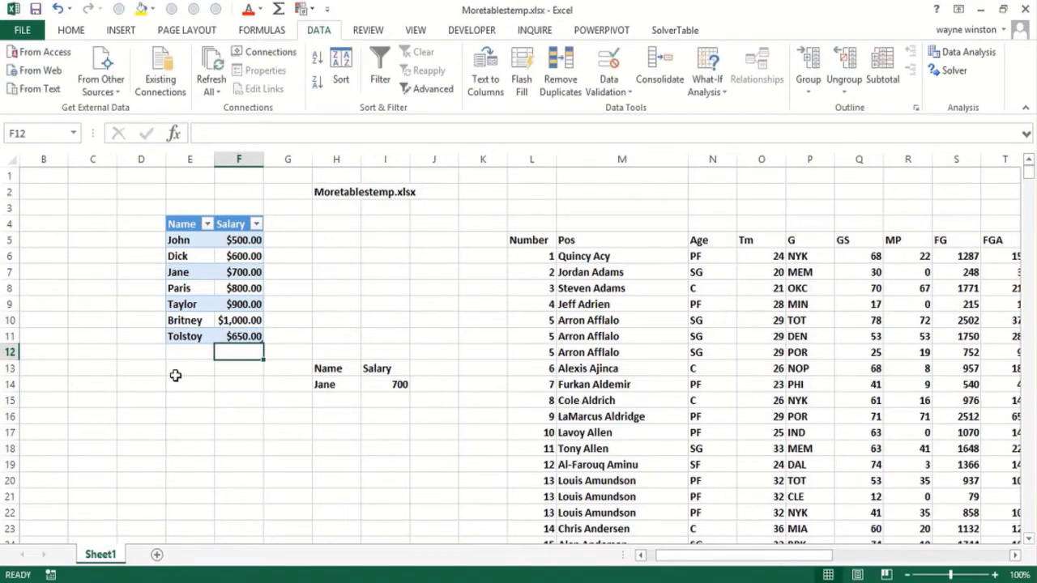
Step: Choose the new entry Tolstoy from the validation list in H14
left_click(356, 385)
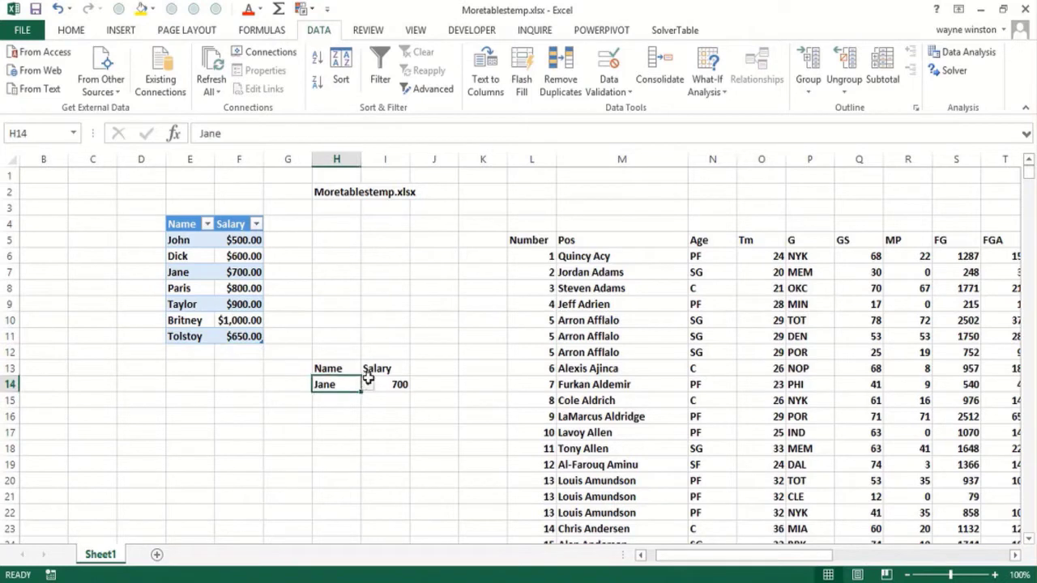
left_click(367, 385)
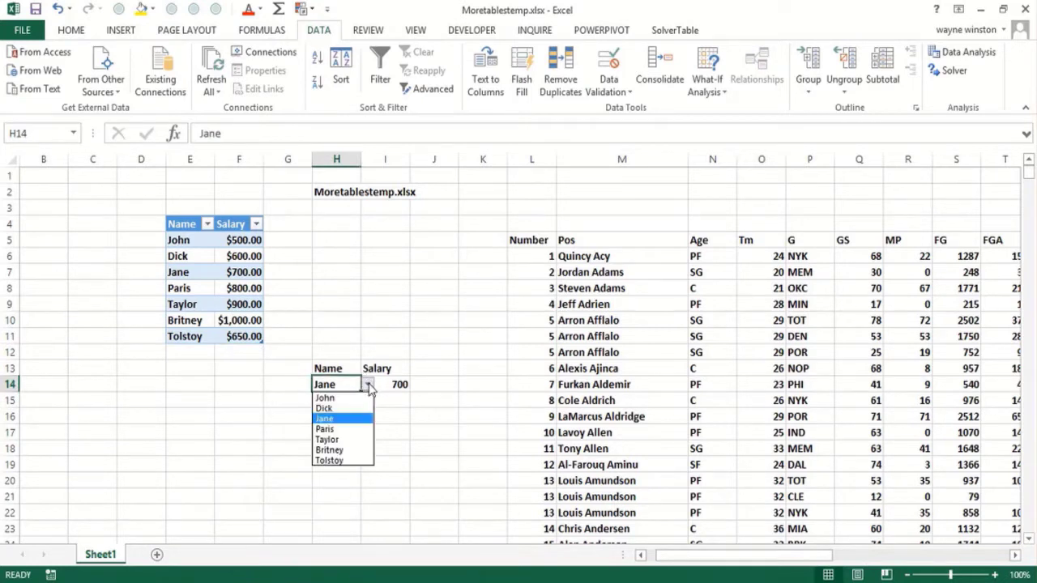
left_click(340, 463)
left_click(414, 419)
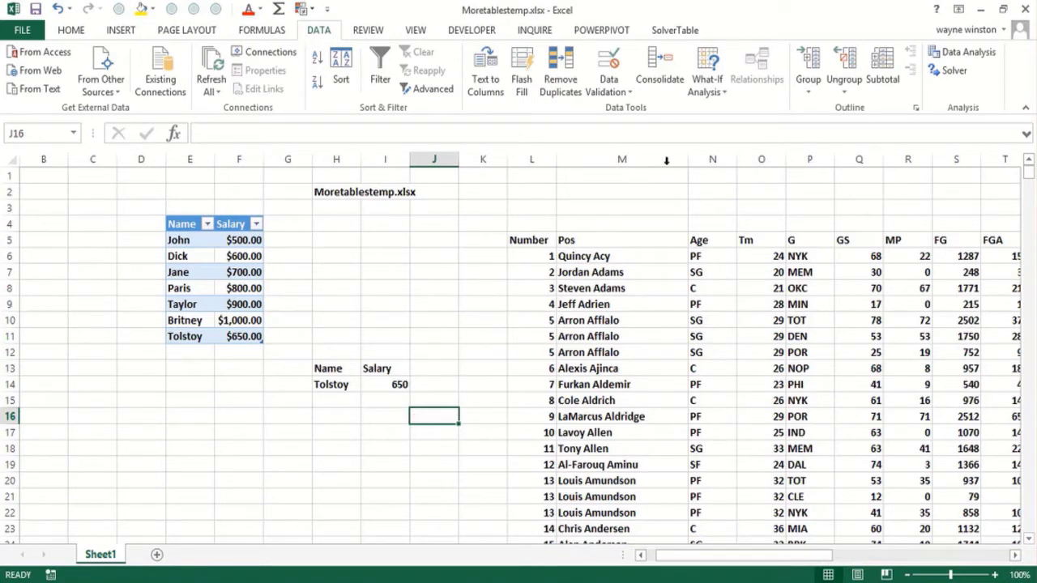
Step: Enter the data source Basketball-reference.com in M2, above the player data
left_click(635, 192)
type("Base")
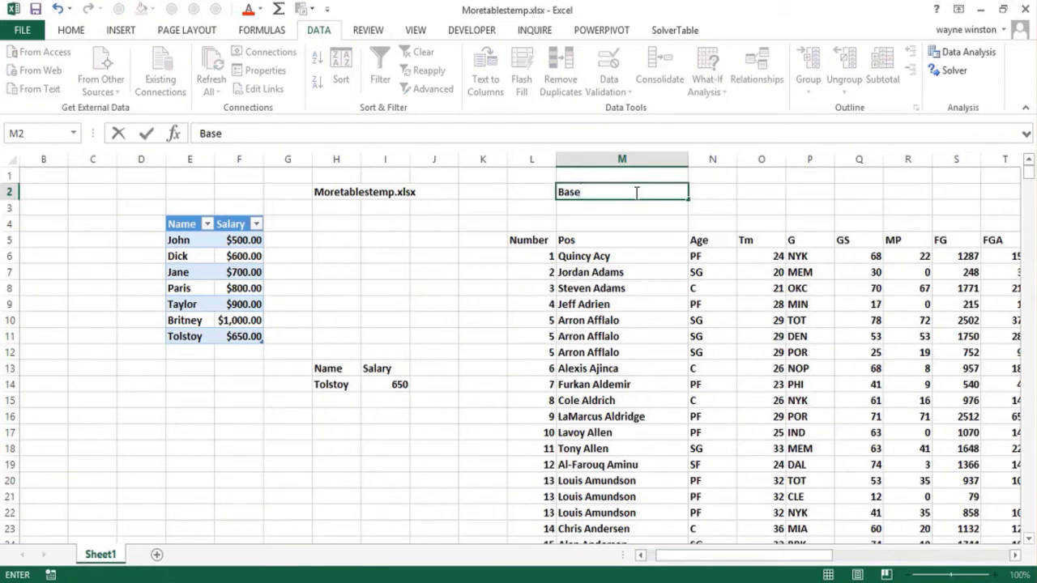
key("BackSpace")
type("ketball-refer")
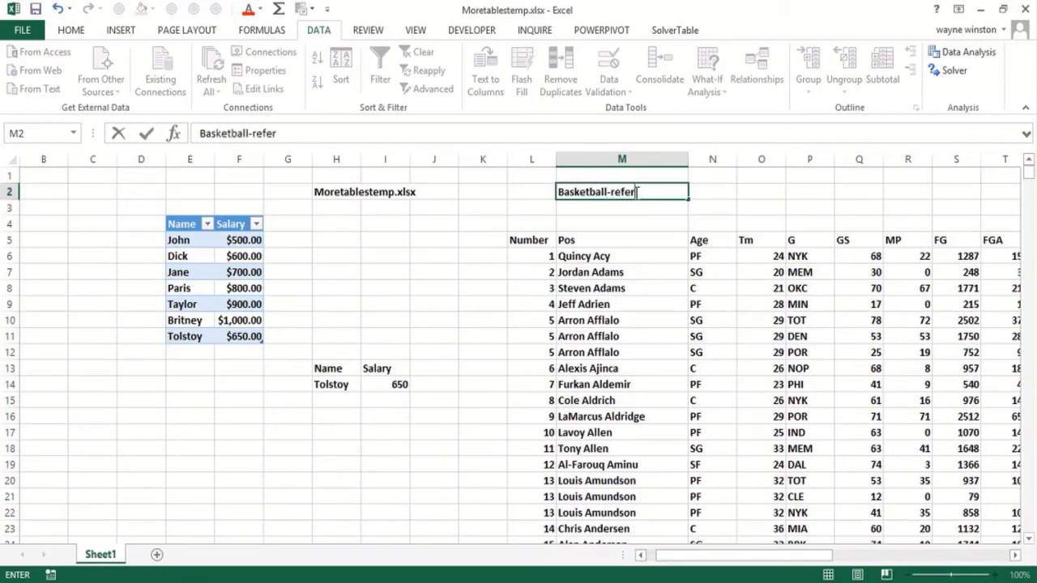
type("ence.com")
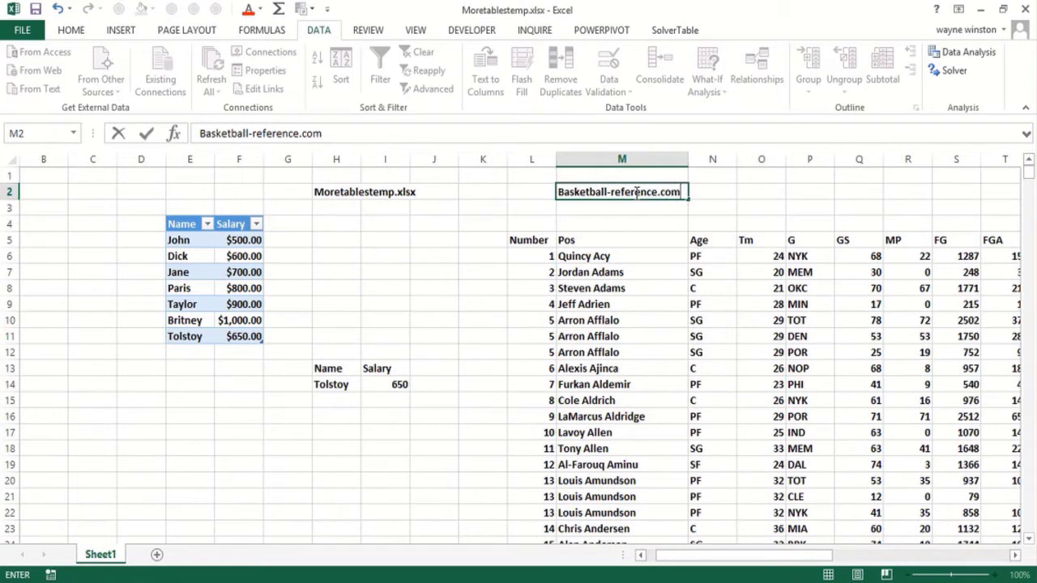
key("Return")
Step: Move the player data headers from Age through PTS one column to the right, starting at O5
key("Right")
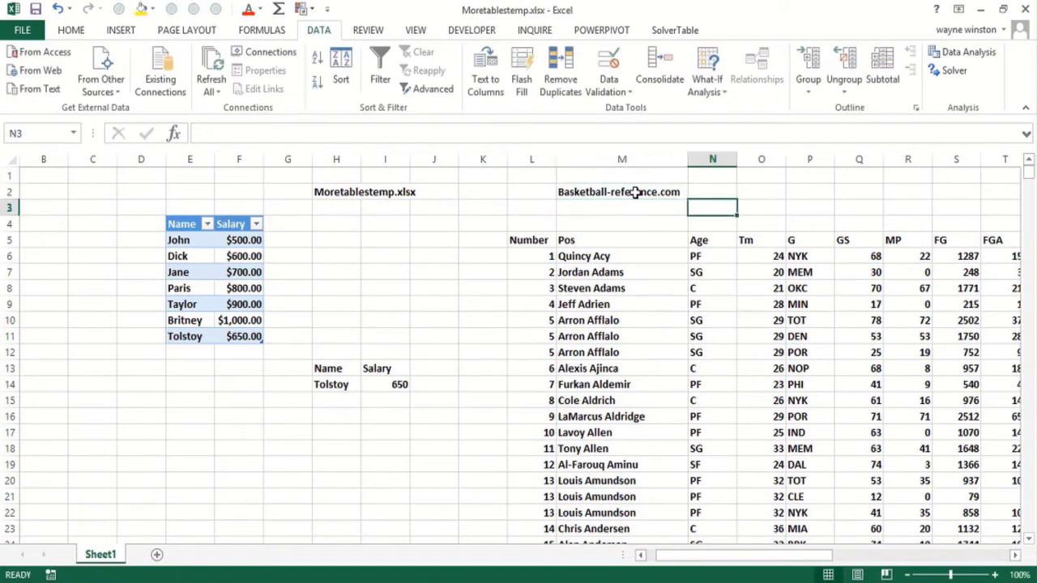
key("Right")
key("Down")
key("Down")
key("Left")
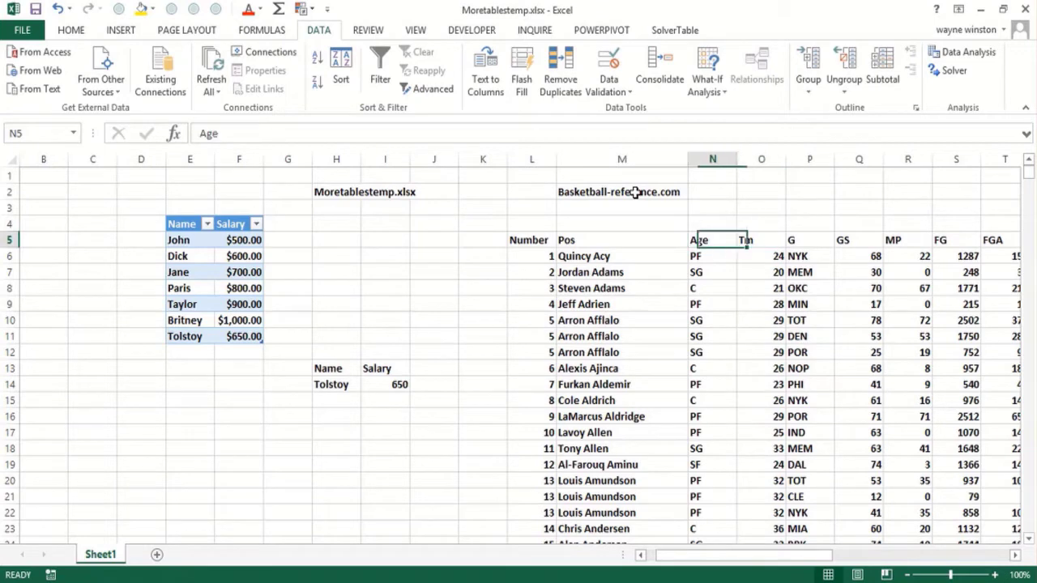
key("ctrl+shift+Right")
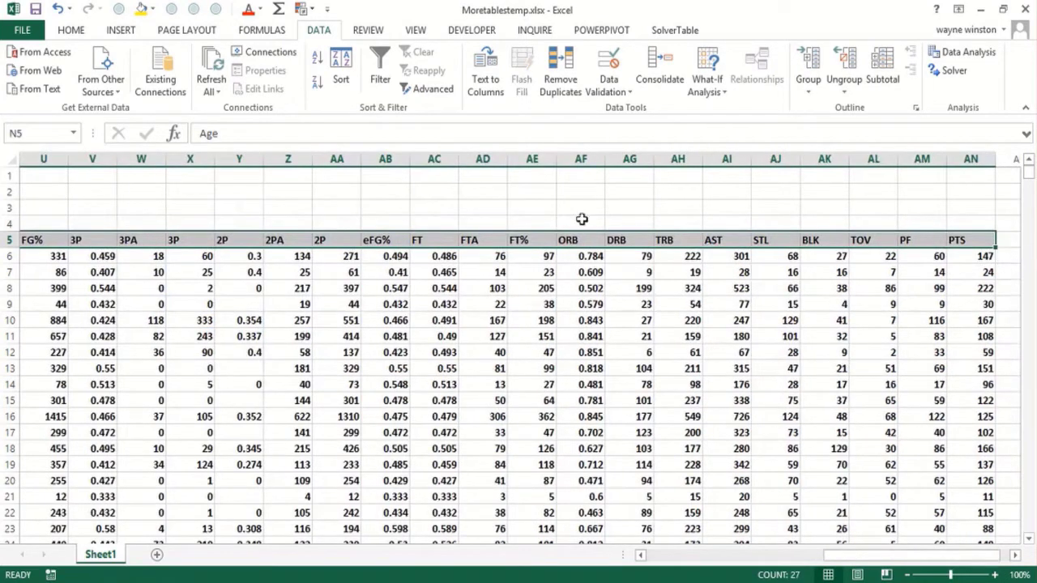
right_click(403, 243)
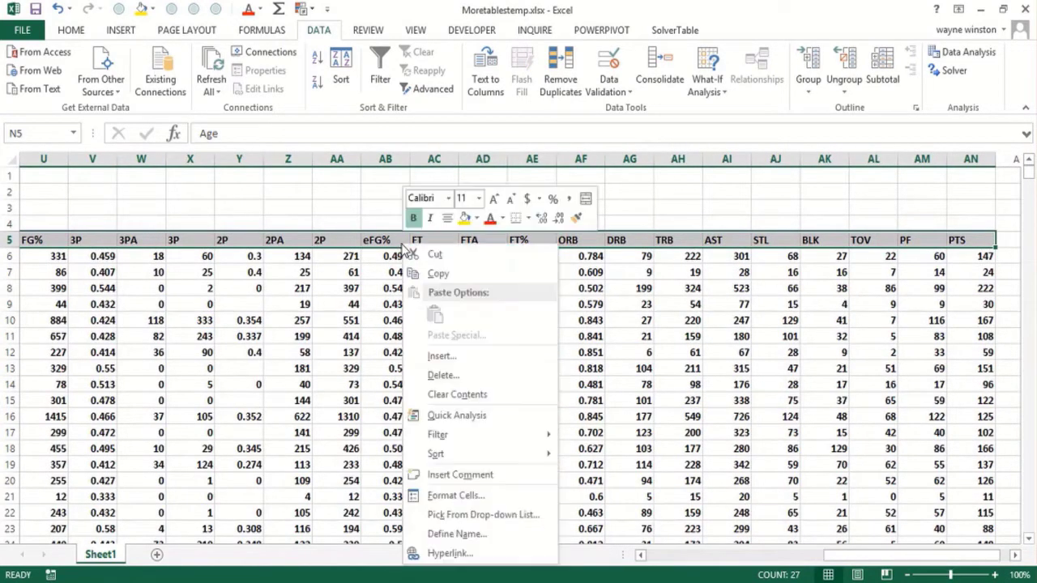
left_click(430, 256)
key("ctrl+BackSpace")
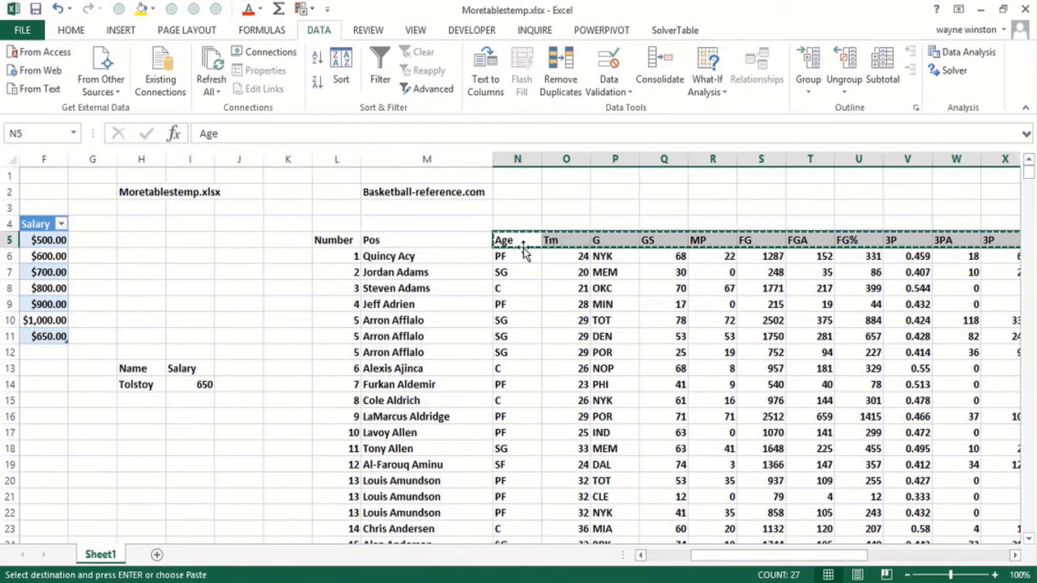
left_click(552, 240)
key("Return")
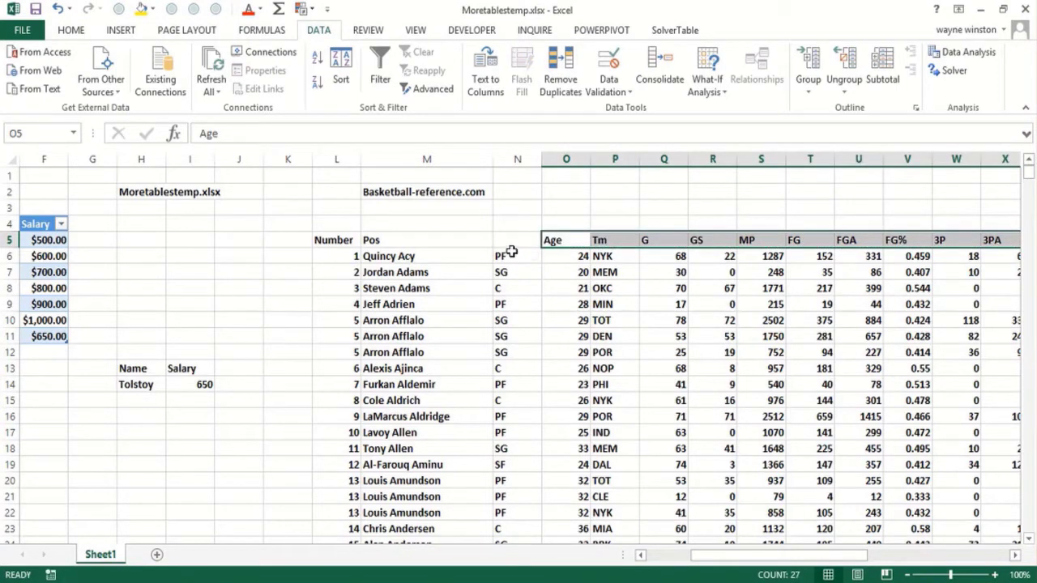
Step: Enter the header Pos in N5 and rename the header in M5 to Name
left_click(449, 241)
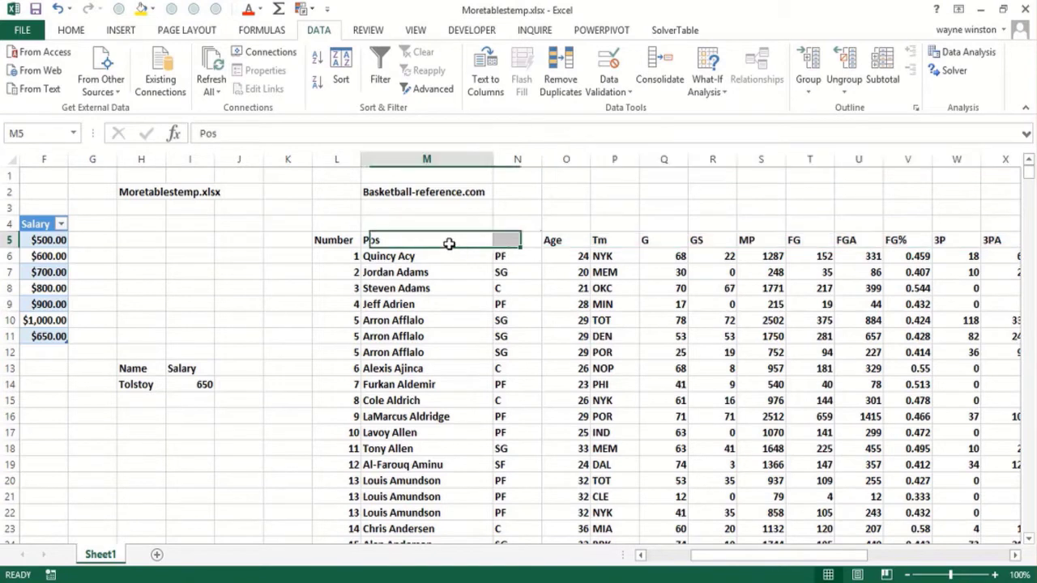
left_click(516, 241)
type("Pos")
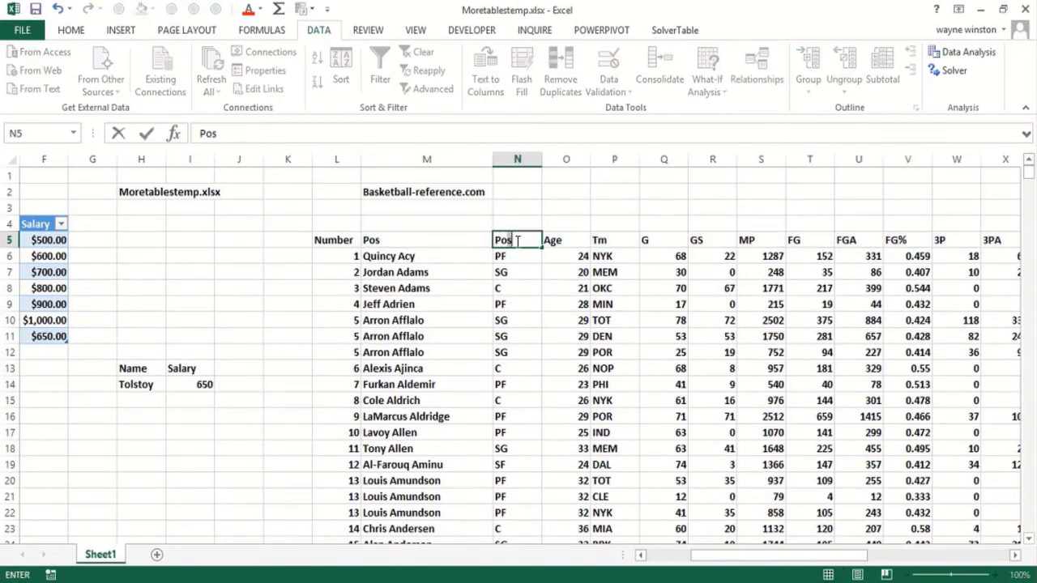
key("Return")
key("Left")
key("Up")
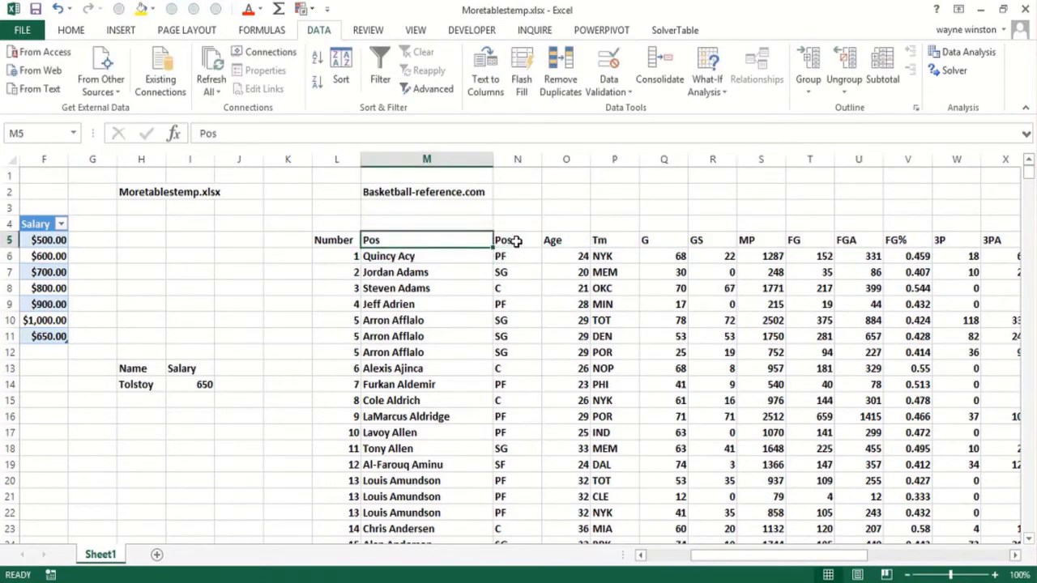
type("Name")
key("Return")
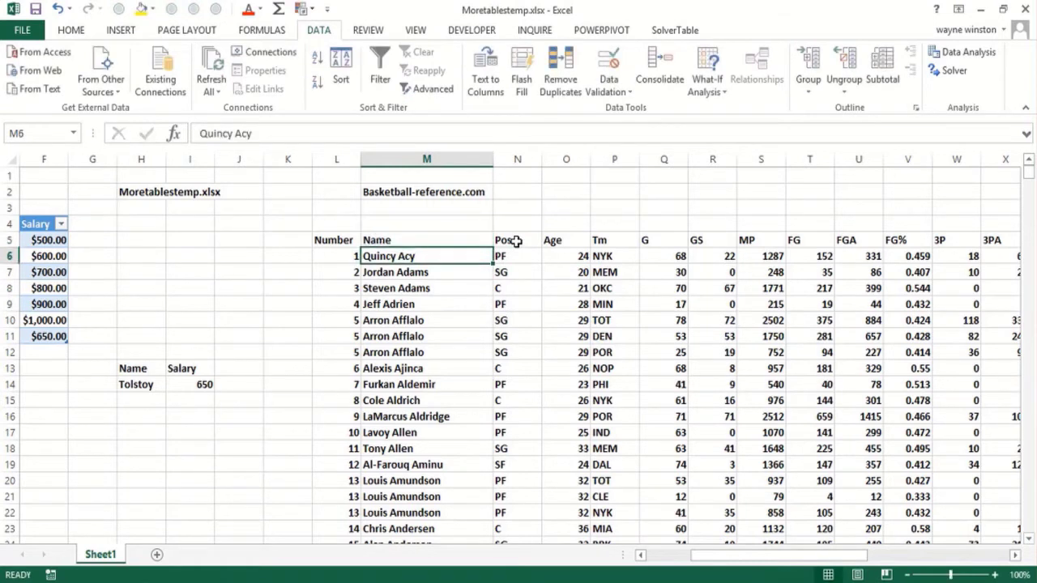
Step: Convert the whole player data range starting at L5, columns Number through PTS, into a table with headers
key("Return")
key("Down")
key("Down")
key("Down")
key("Down")
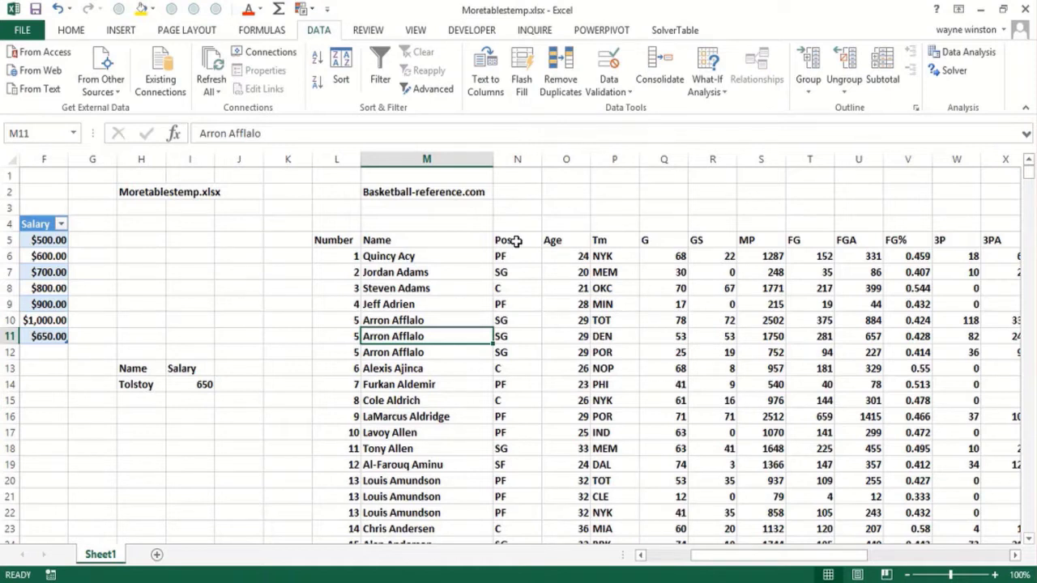
key("Up")
key("Up")
key("Up")
key("Up")
key("Up")
key("Up")
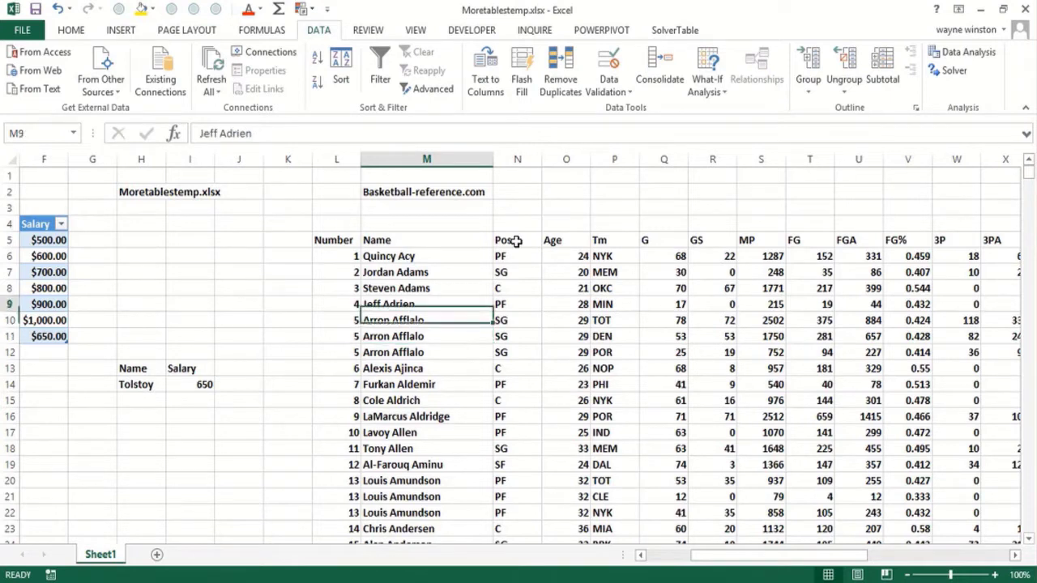
key("Left")
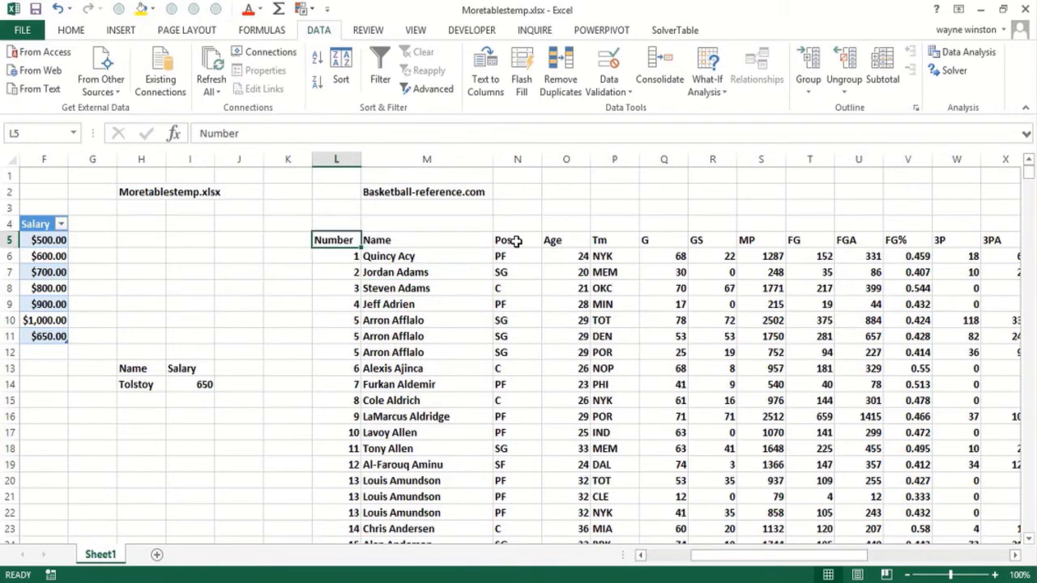
key("ctrl+shift+Right")
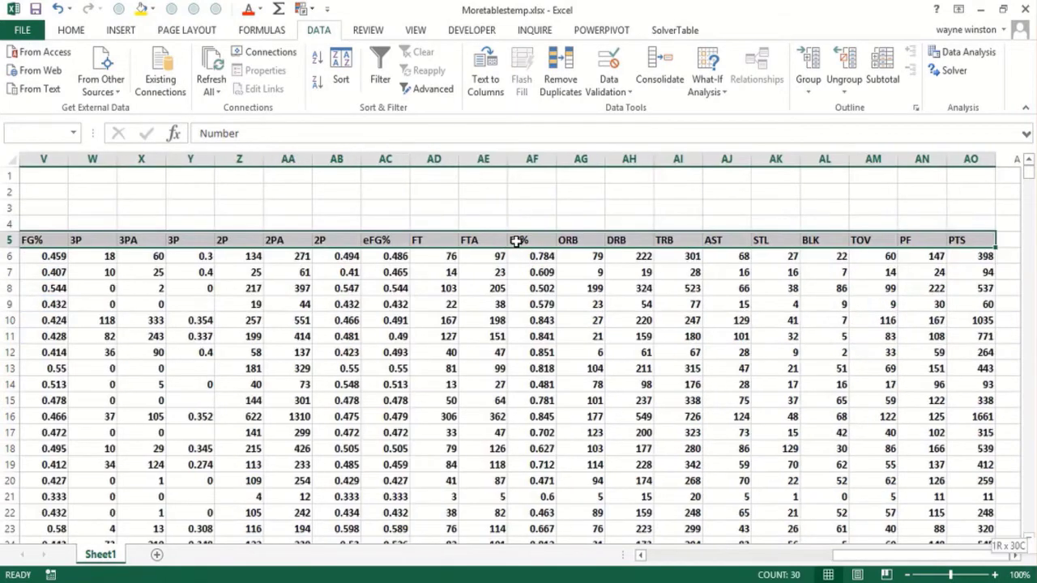
key("ctrl+shift+Down")
key("ctrl+t")
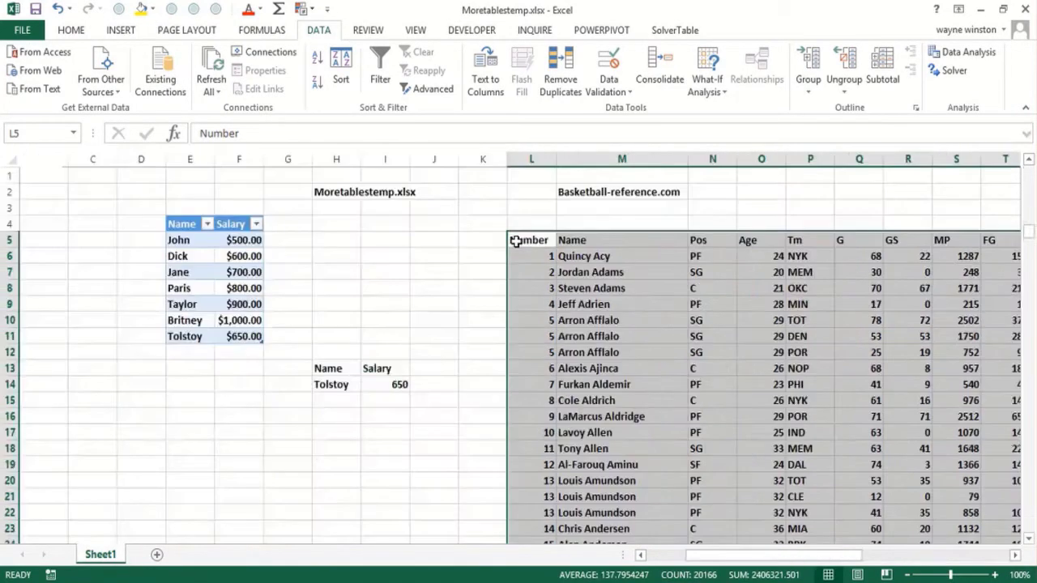
left_click(650, 331)
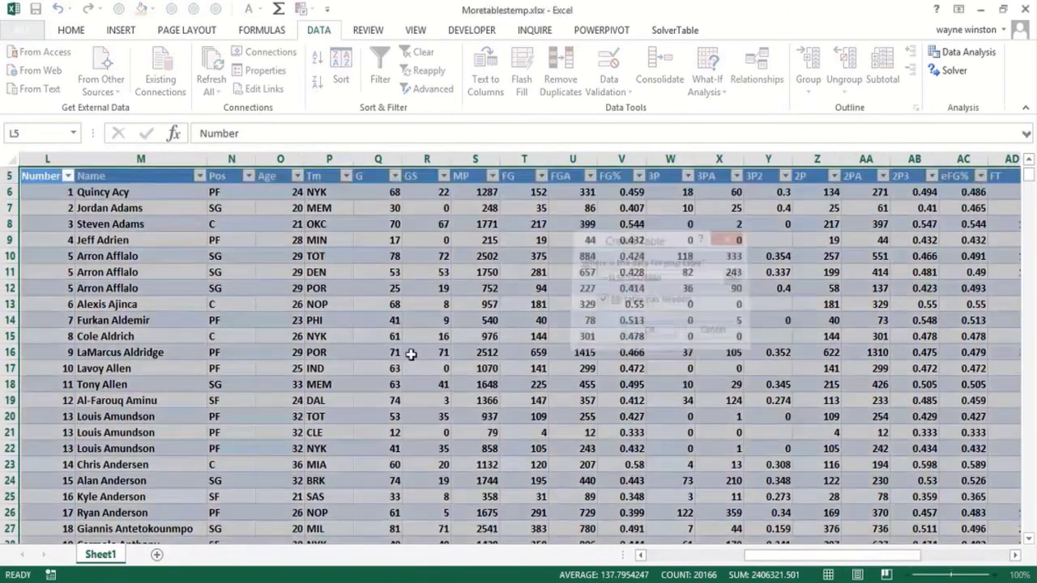
Step: Enter the headers Team in H18 and Fgs in I18, below the salary lookup
left_click(58, 429)
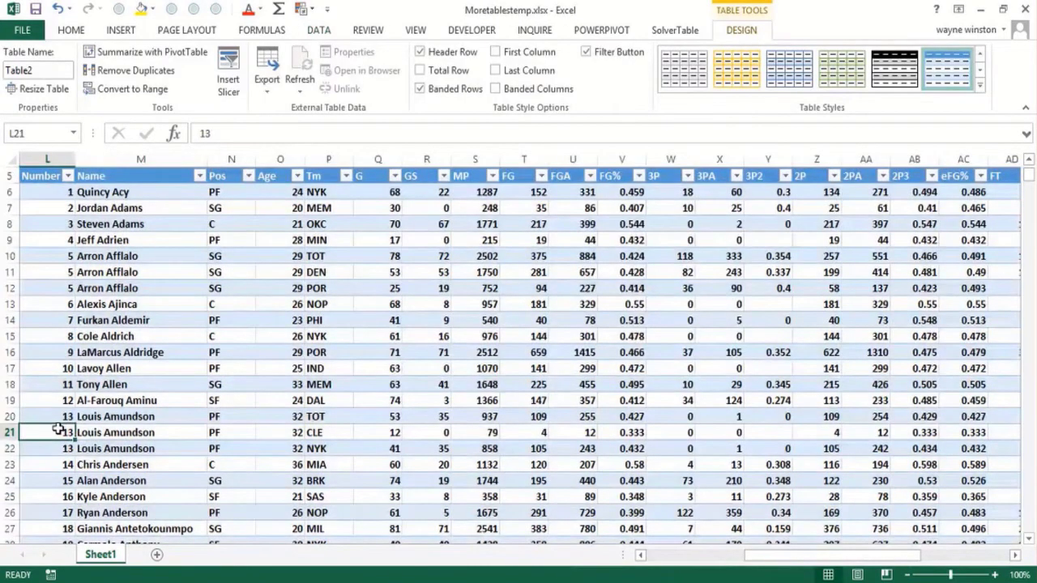
key("Left")
key("Left")
key("Left")
key("Left")
key("Left")
key("Up")
key("Up")
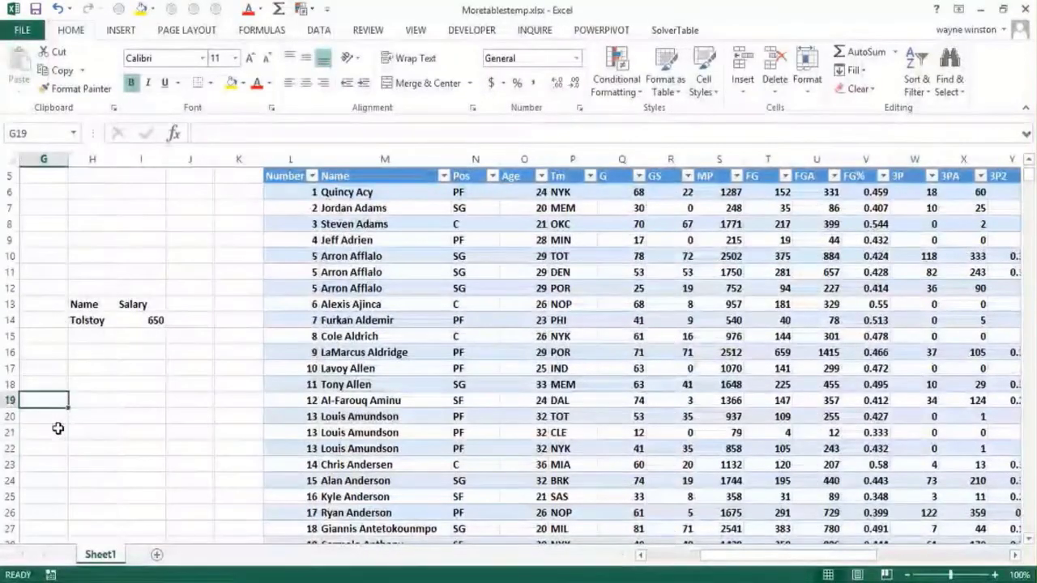
key("Up")
key("Right")
type("Team")
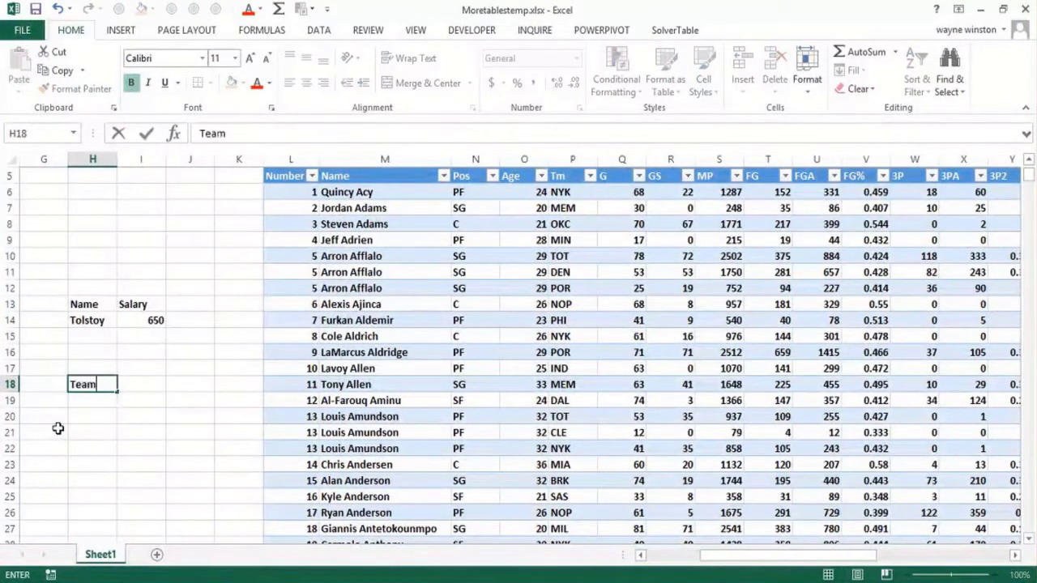
key("Right")
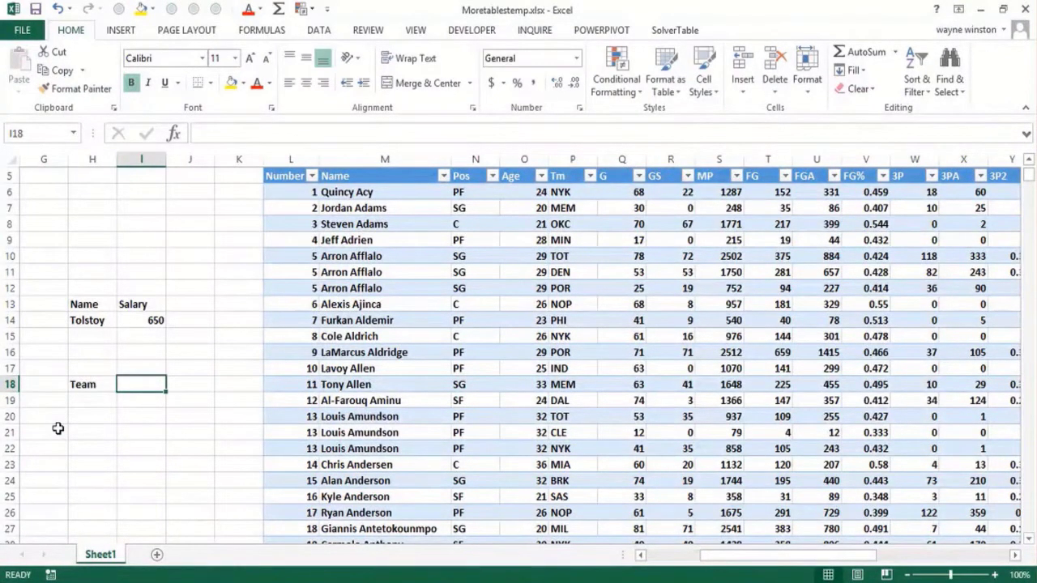
type("Fgs")
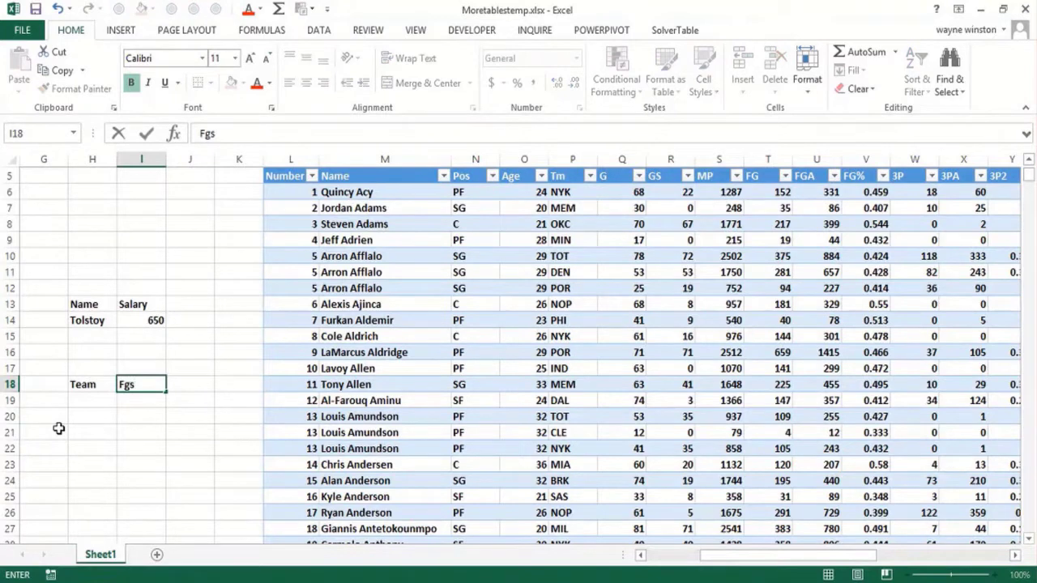
key("Return")
key("Left")
key("Left")
type("NYK")
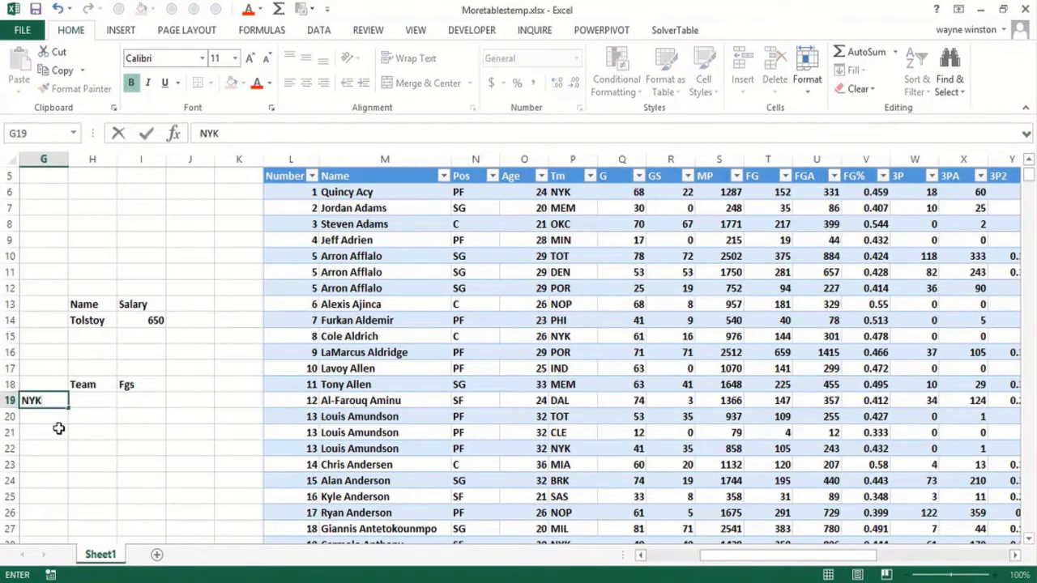
key("Escape")
key("Right")
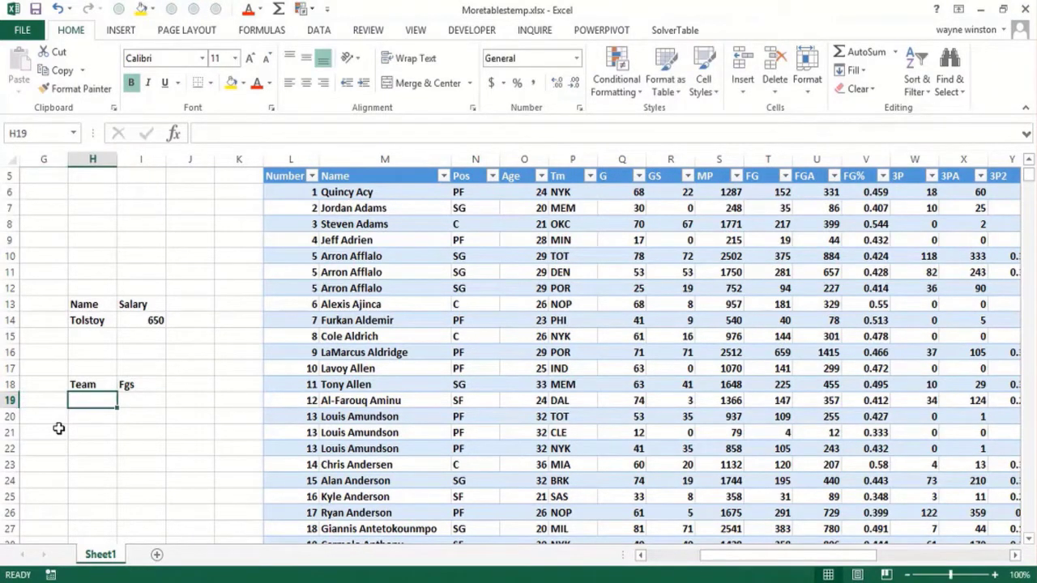
Step: Enter NYK in H19 and total that team's field goals in I19 with =SUMIF(Table2[Tm],H19,Table2[FG])
type("NYK")
key("Tab")
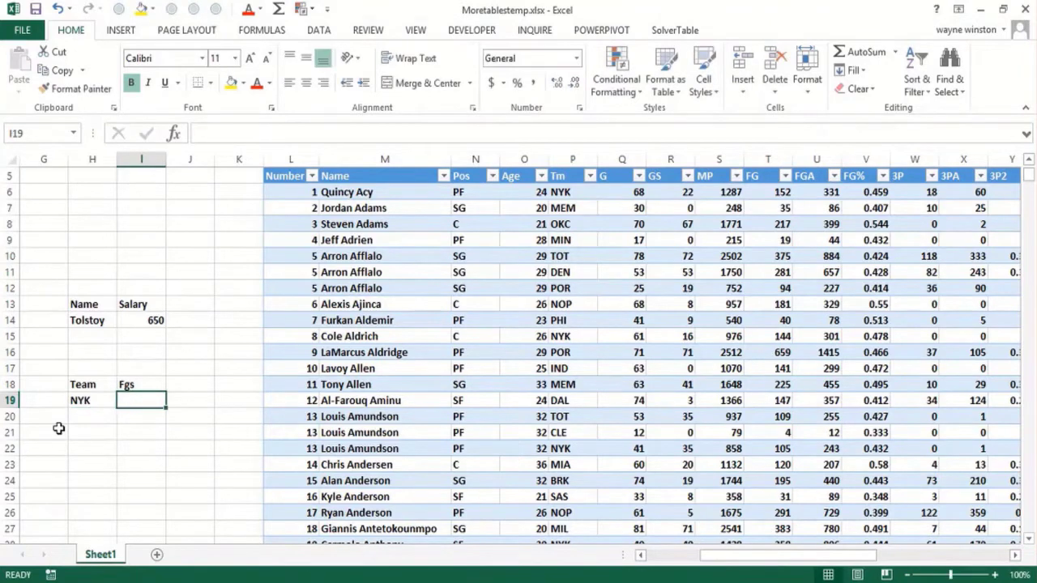
type("=sumif(")
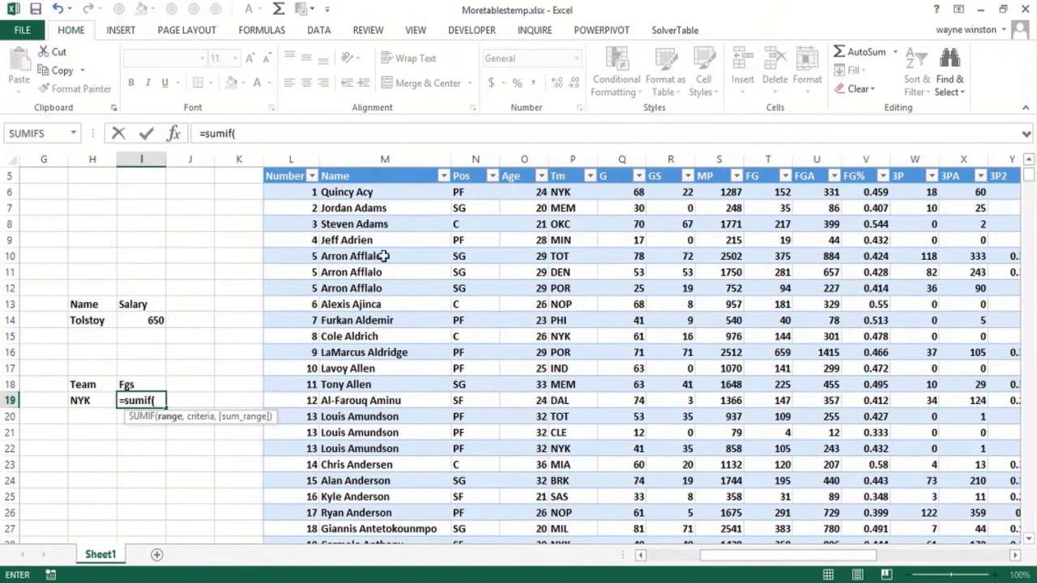
left_click(568, 194)
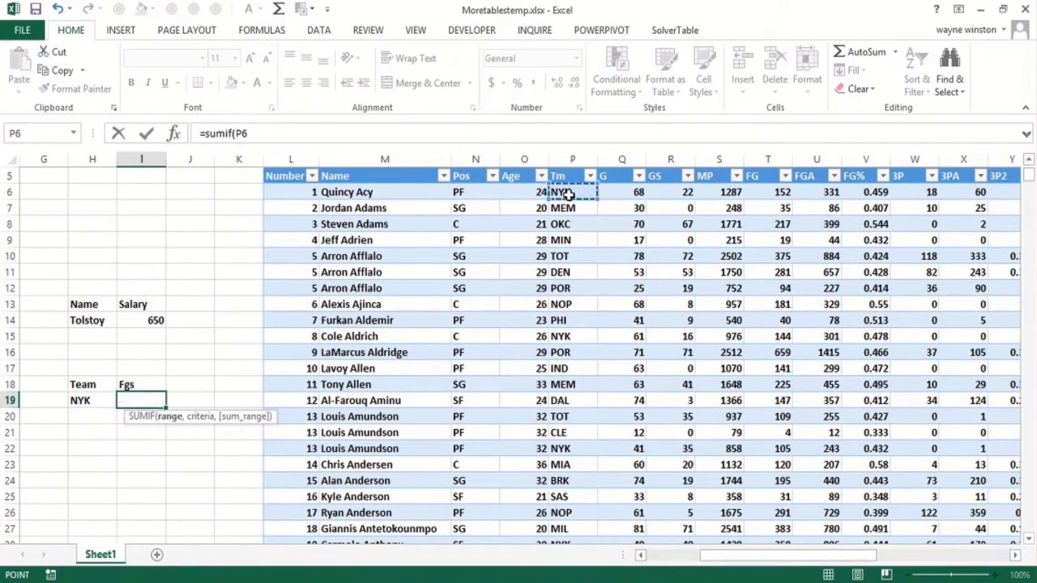
key("ctrl+shift+Down")
type(",")
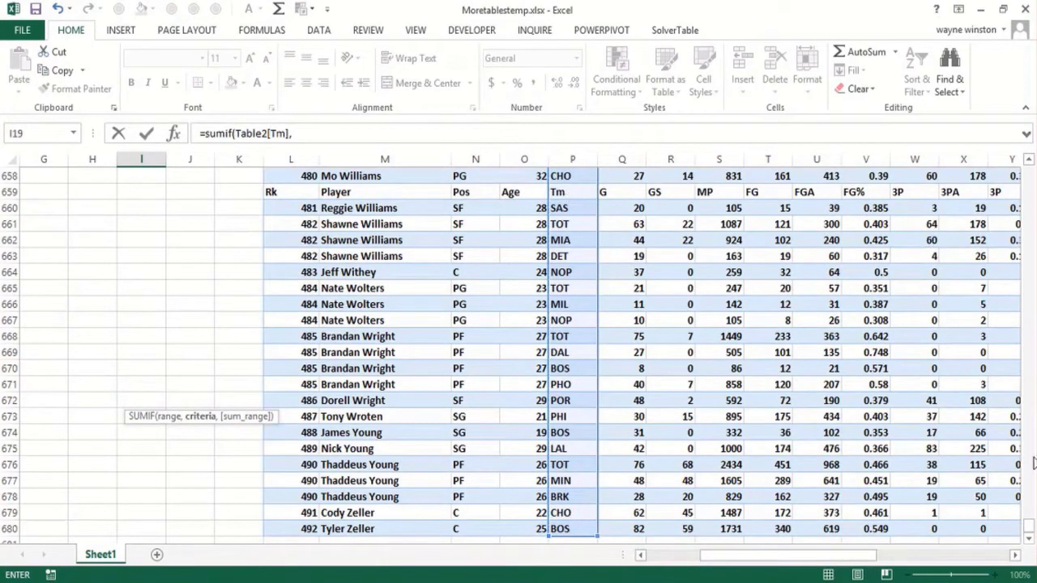
left_click_drag(1031, 528, 1028, 160)
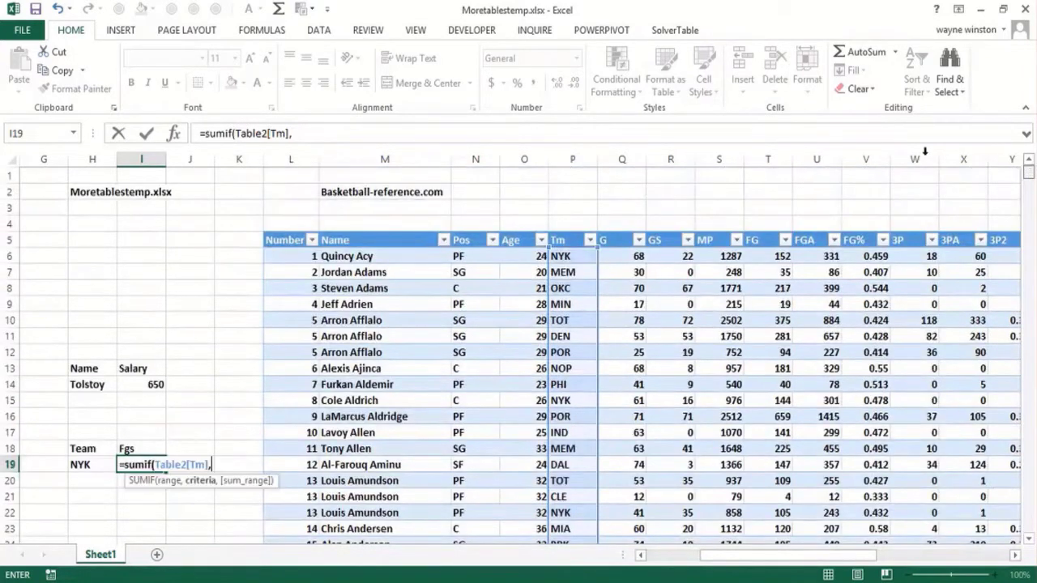
left_click(97, 464)
type(",")
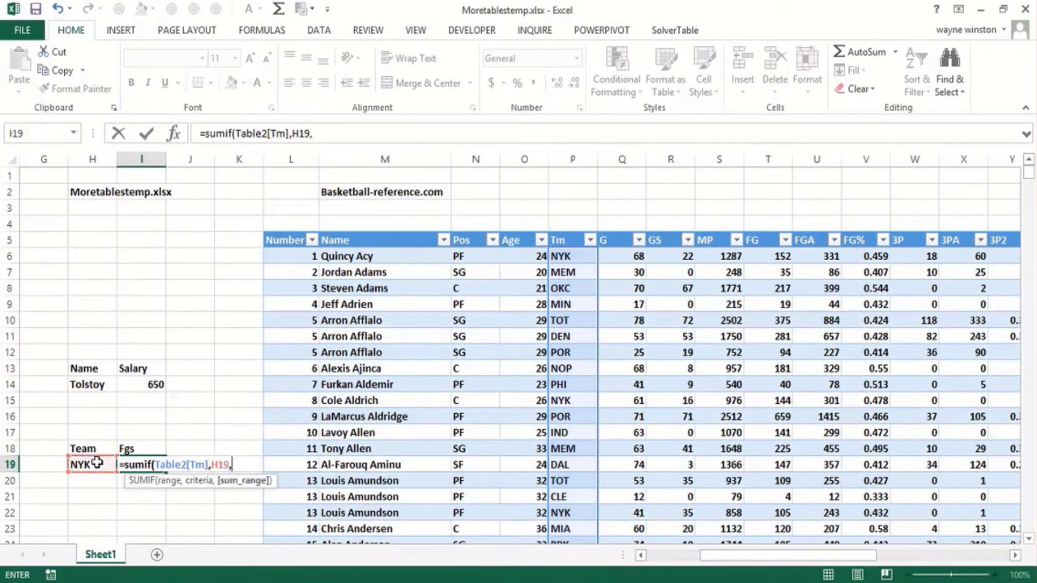
left_click(772, 257)
key("ctrl+shift+Down")
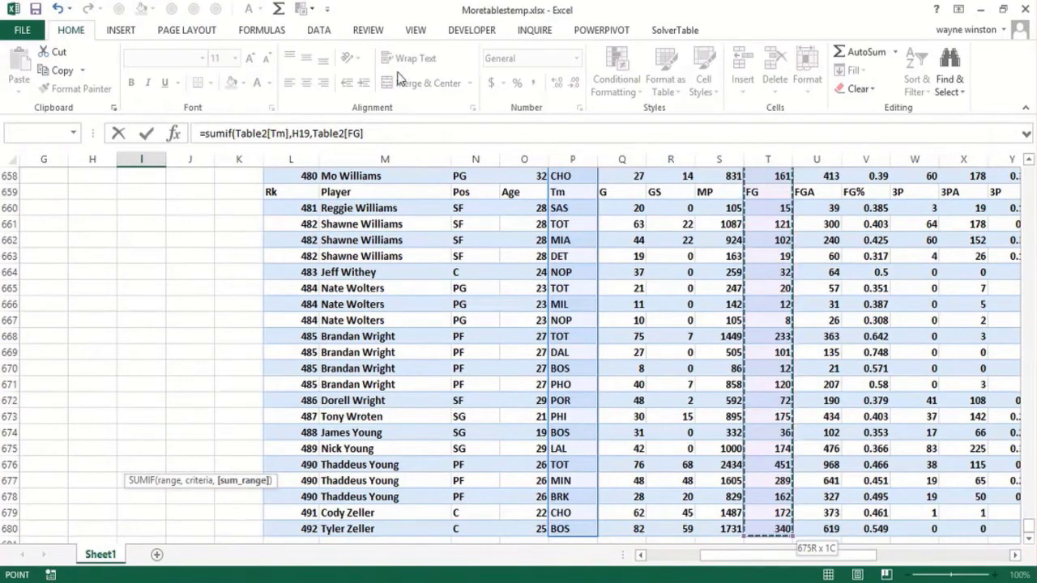
left_click(371, 133)
type(")")
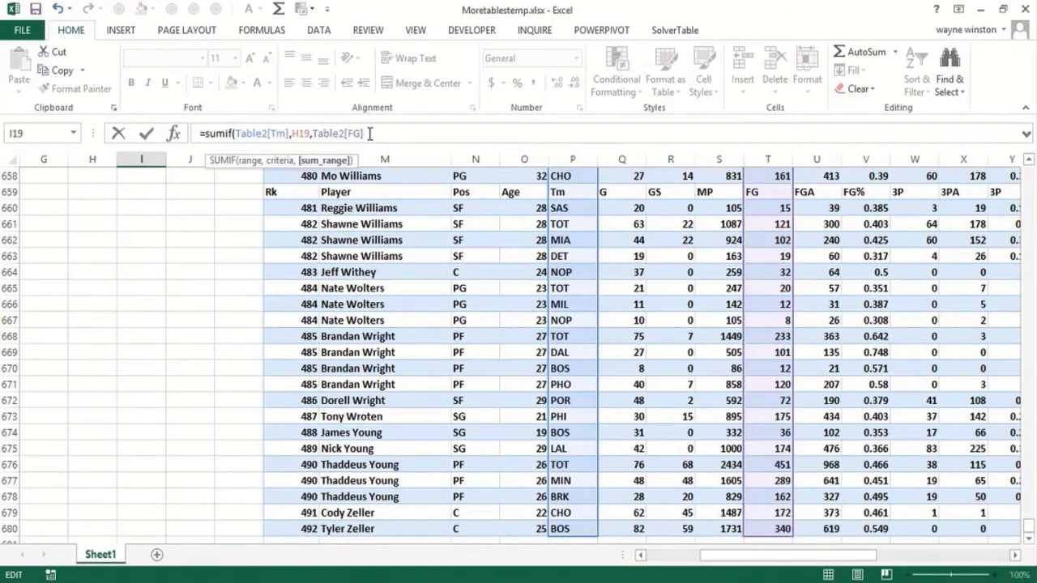
key("Return")
key("Up")
key("Up")
key("Up")
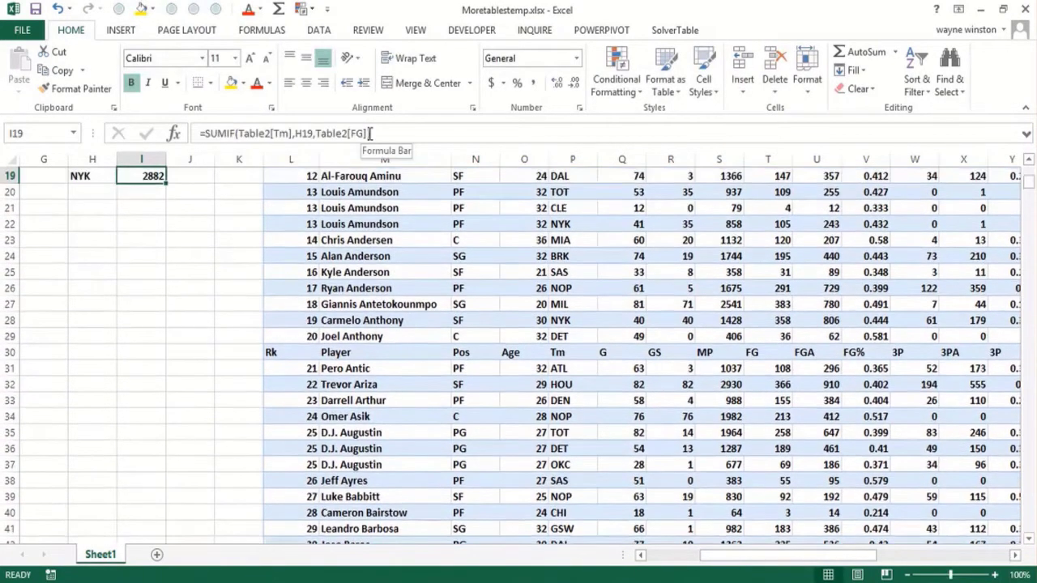
Step: Change the header in I18 to FGS
key("Up")
key("Up")
key("Up")
key("Up")
key("Up")
key("Down")
key("Down")
key("Down")
key("Down")
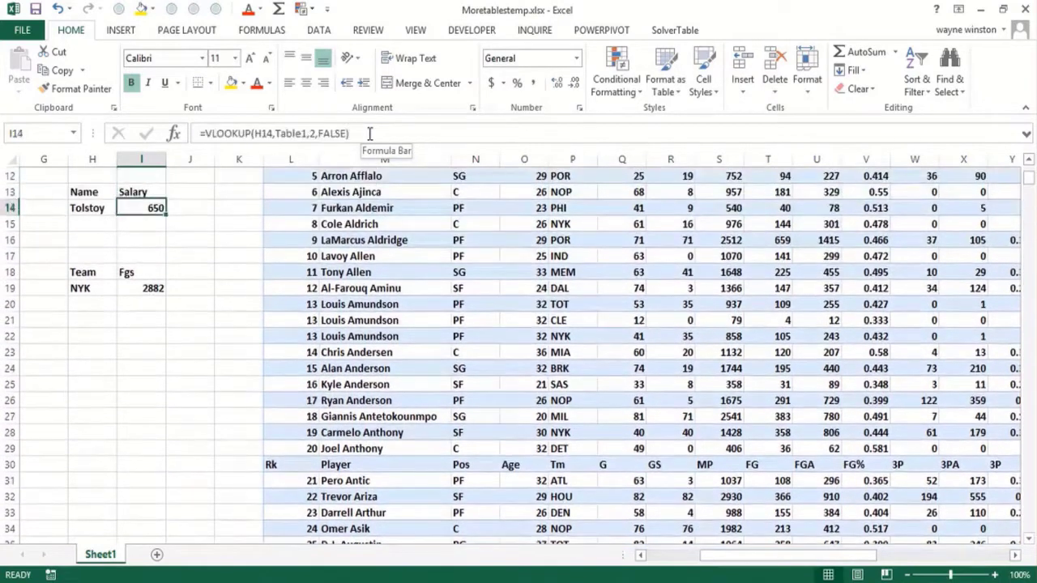
key("Down")
key("Down")
type("FGS")
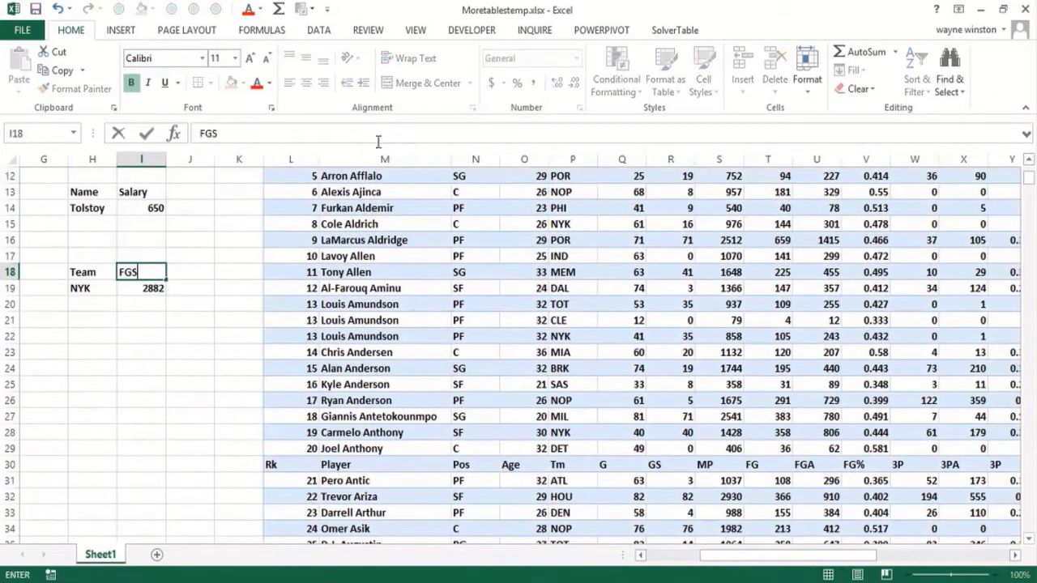
key("Return")
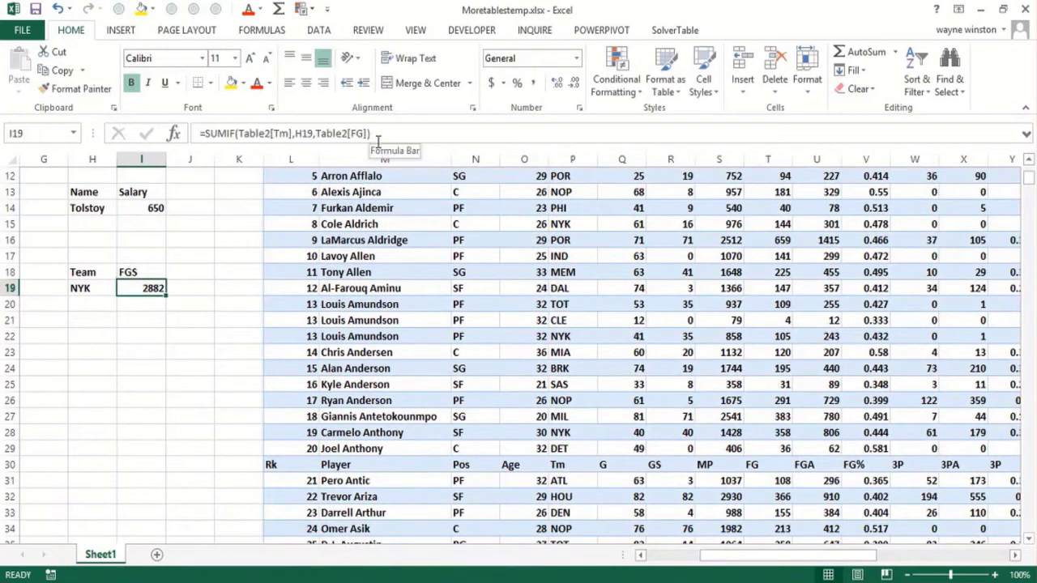
key("Right")
key("Right")
key("Right")
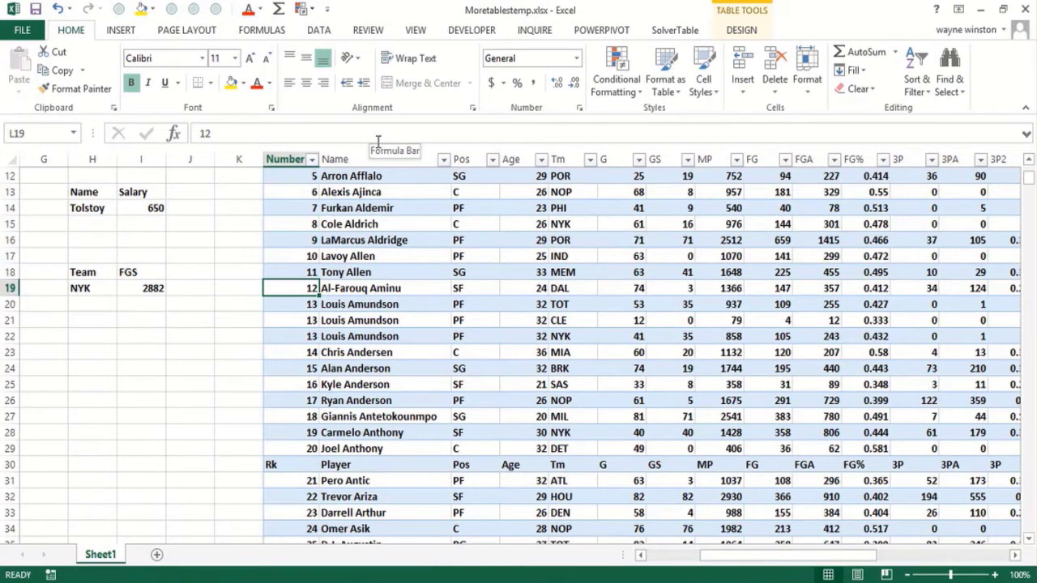
left_click(103, 311)
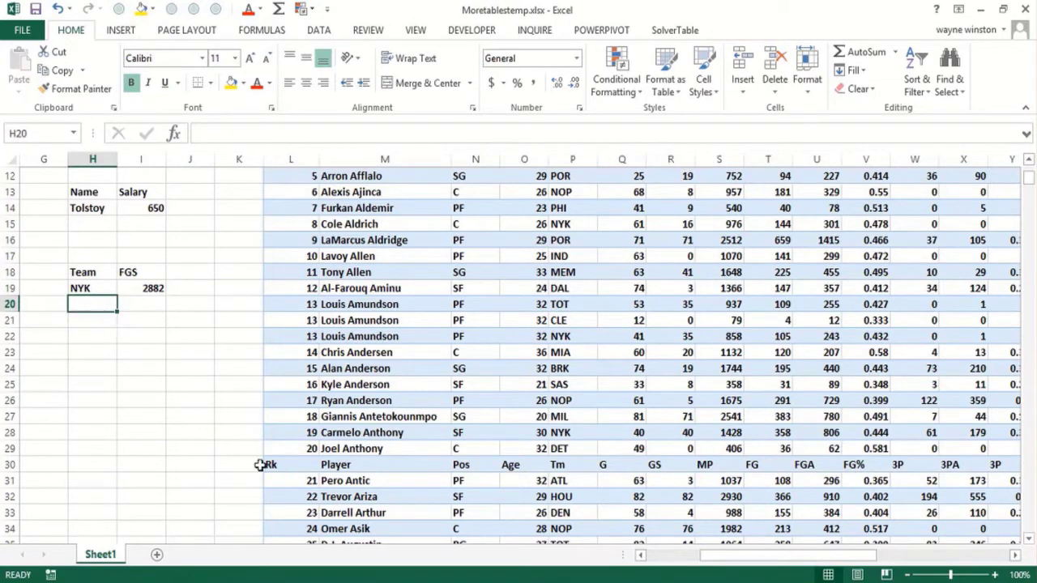
left_click(237, 444)
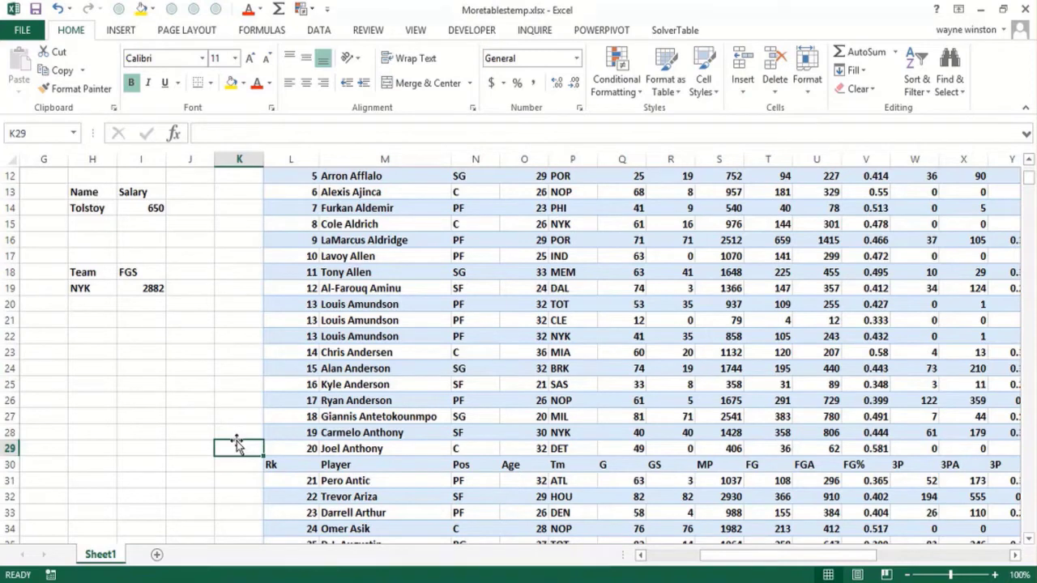
key("Right")
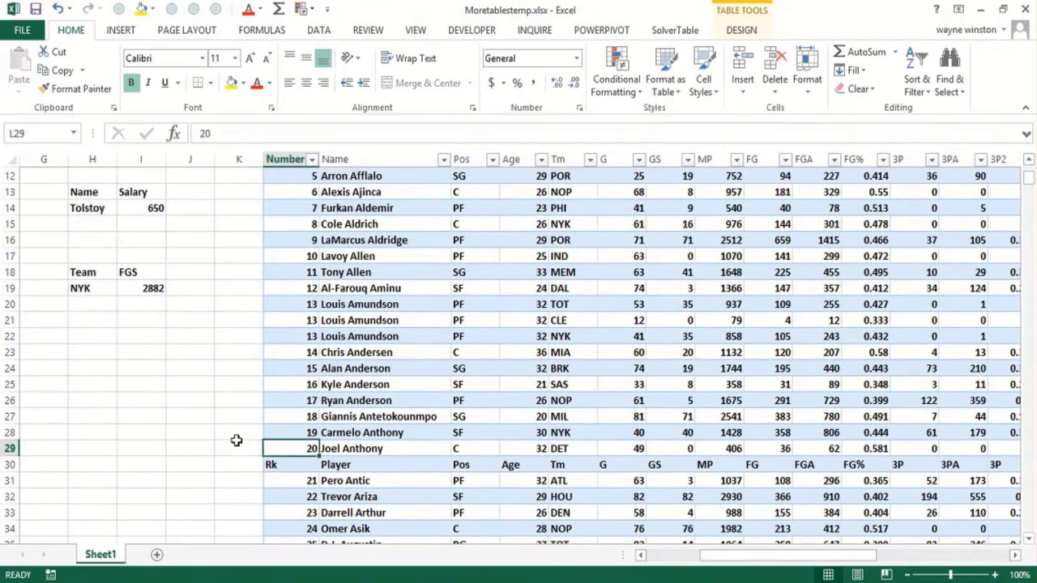
key("ctrl+shift+Right")
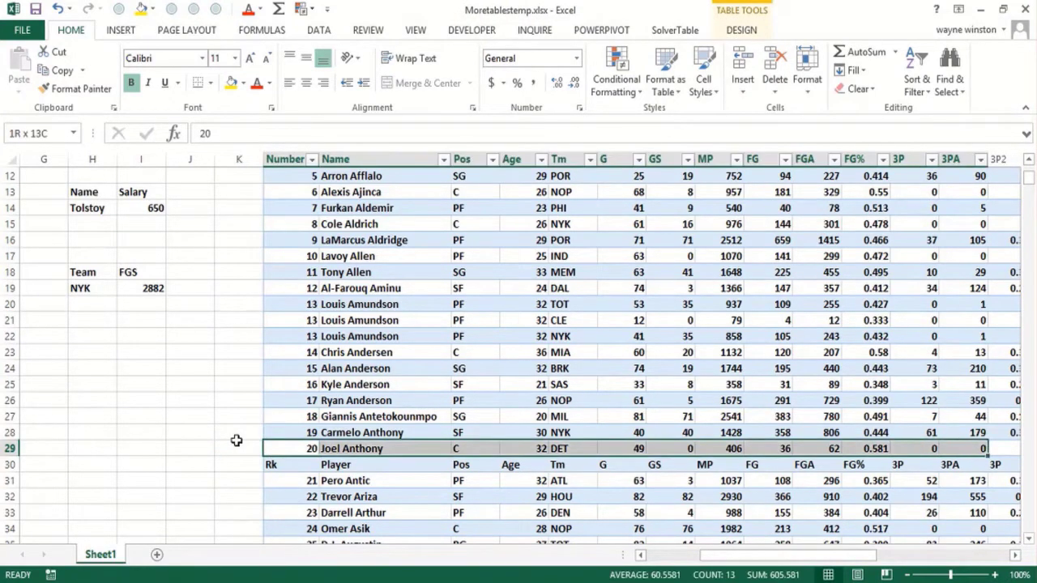
key("Left")
key("Right")
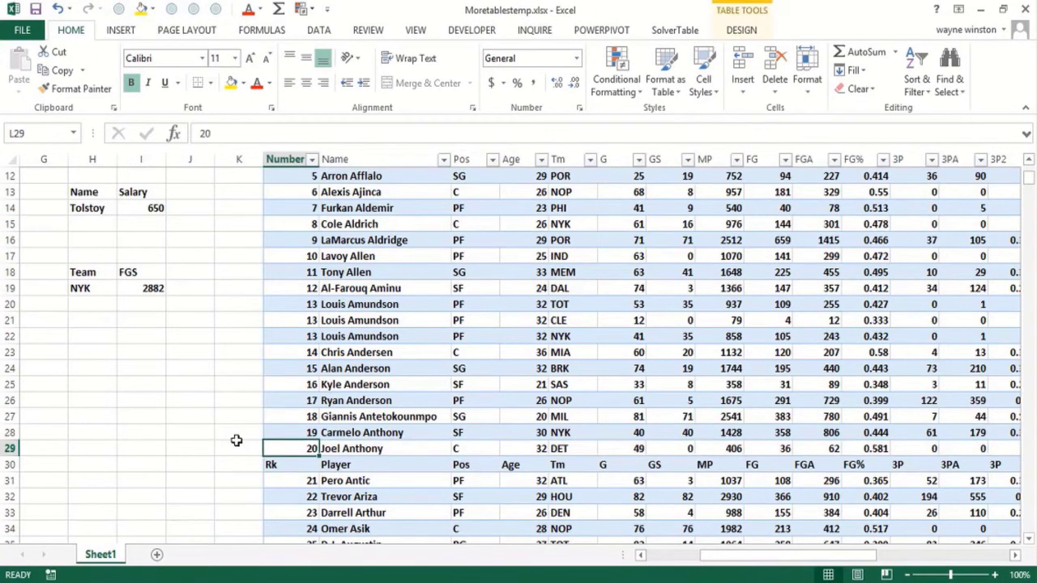
Step: Start a new row 681 directly below the player table with Number 493 and the new player's full name
key("ctrl+shift+Down")
left_click(237, 440)
key("Down")
key("Down")
key("Down")
key("Down")
key("Down")
key("Down")
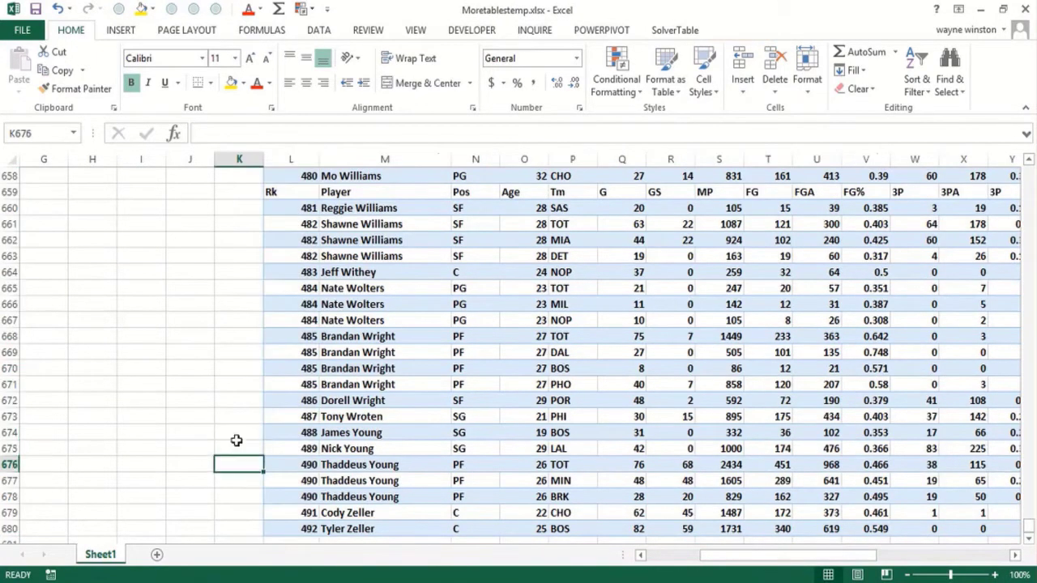
key("Down")
key("Down")
key("Up")
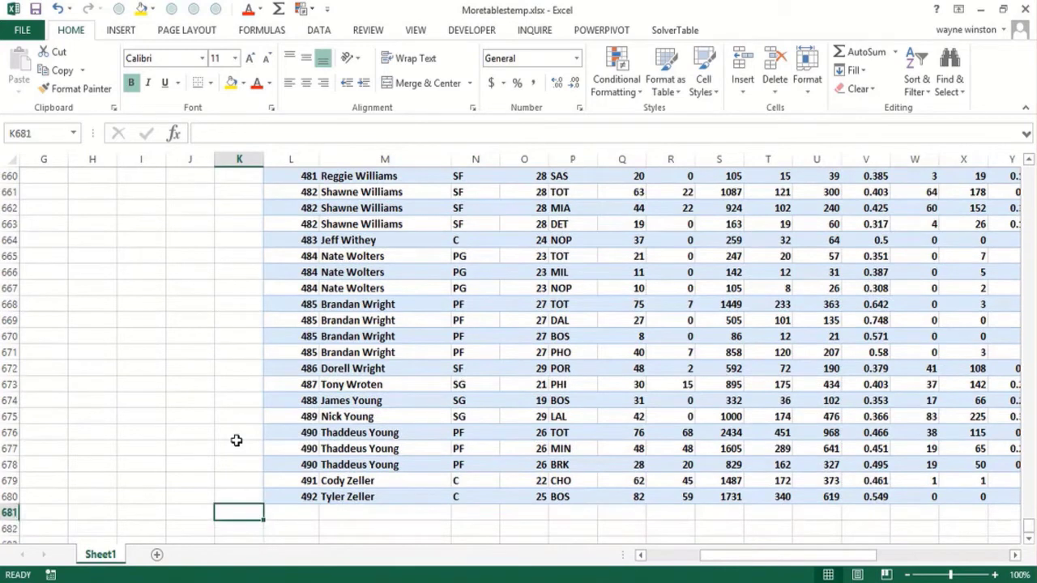
key("Right")
type("493")
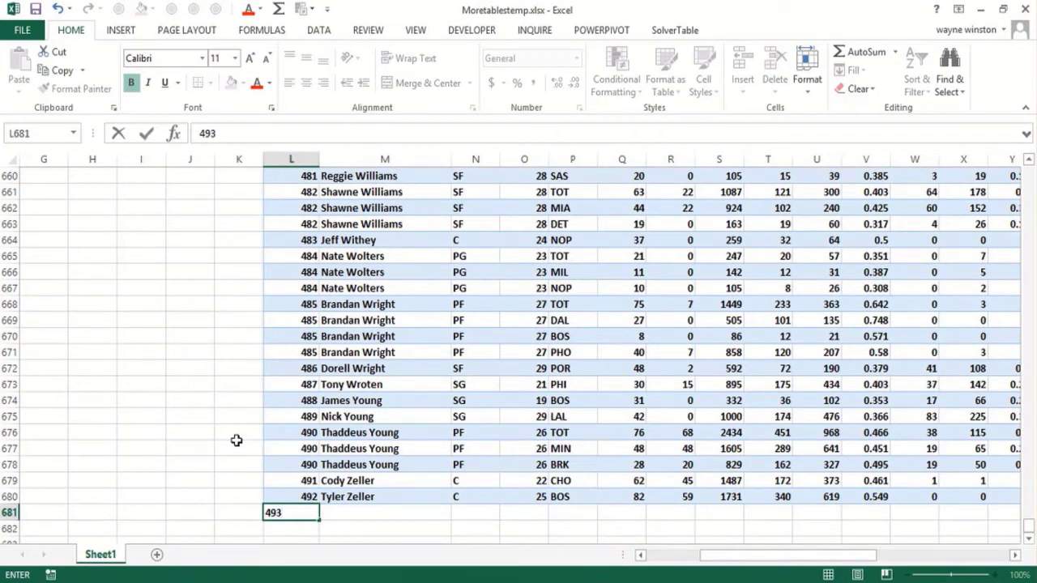
key("Tab")
type("Wayne W")
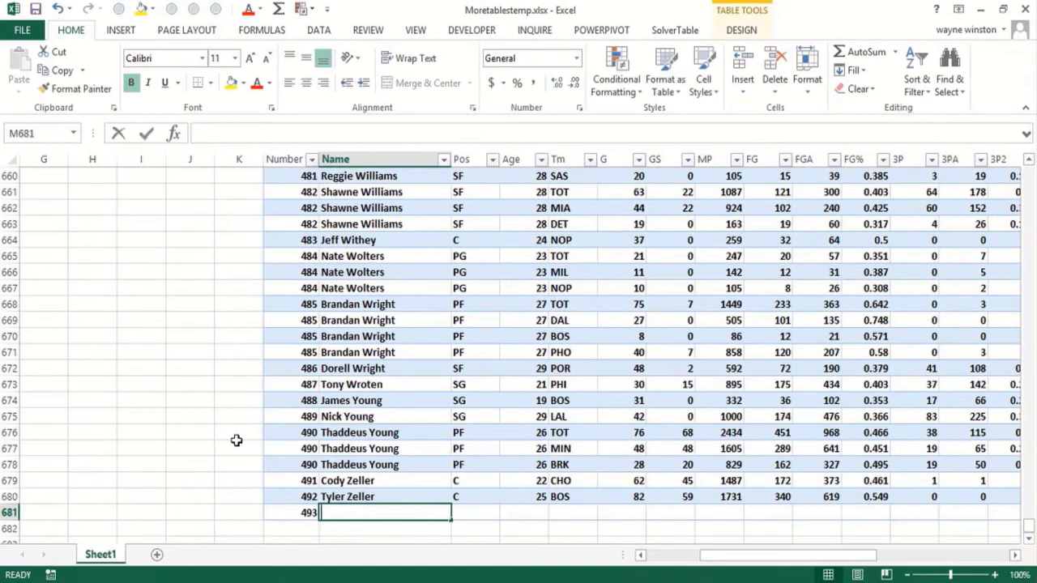
type("inston")
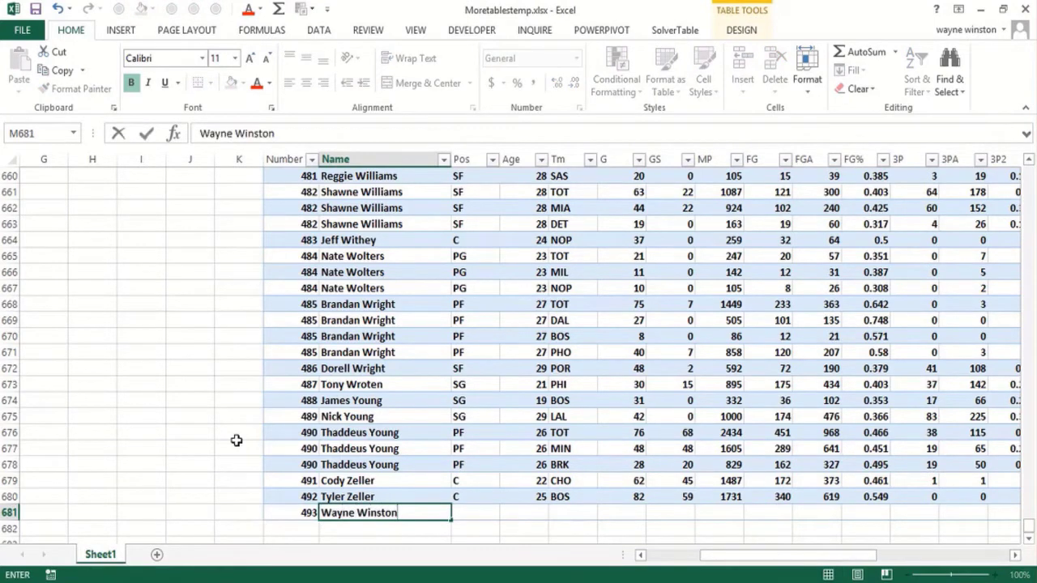
key("Tab")
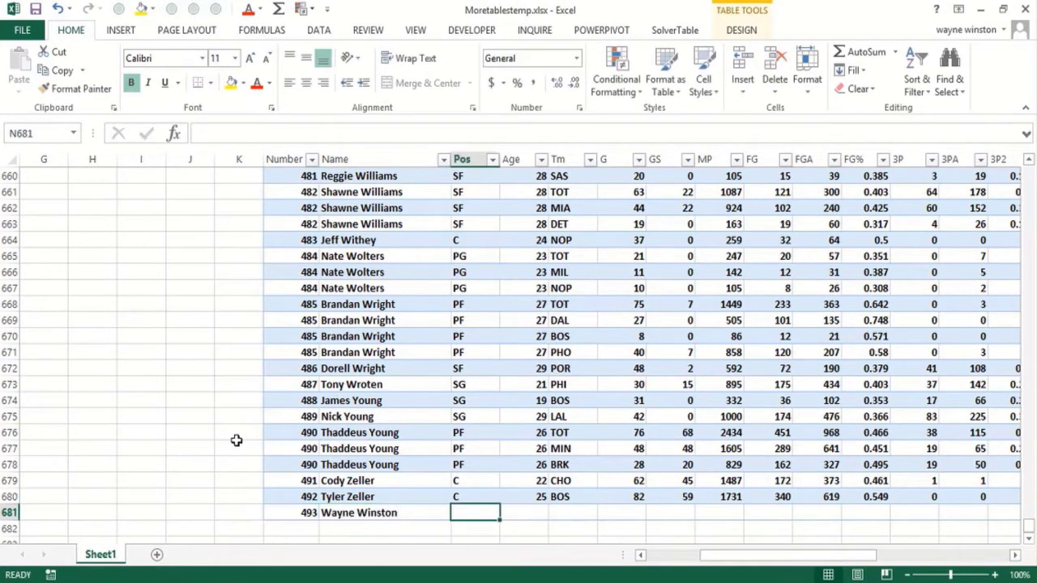
Step: Fill in the new player's row with Pos PG, Age 35 and FG 500
type("PG")
key("Tab")
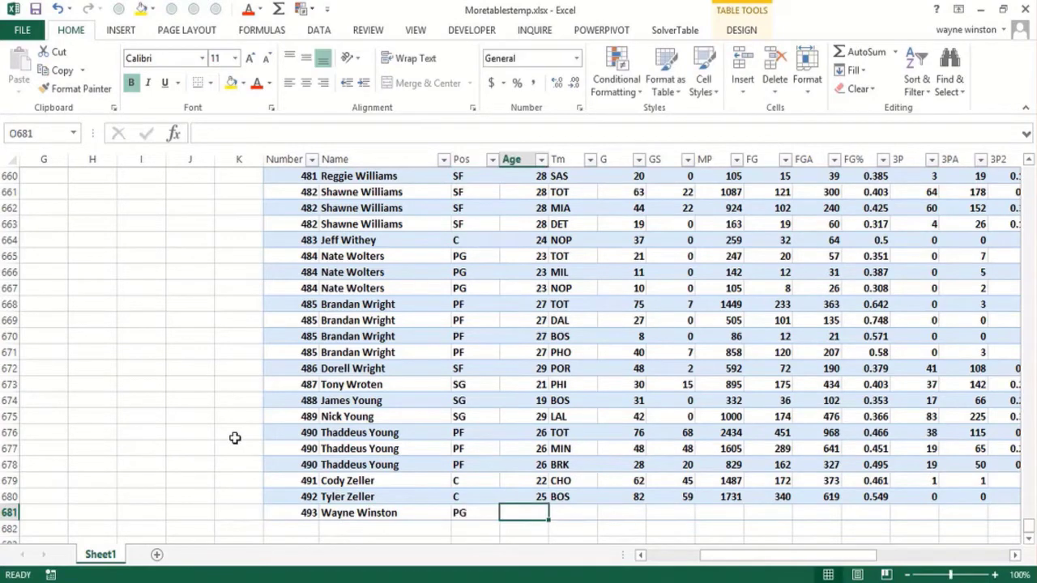
type("35")
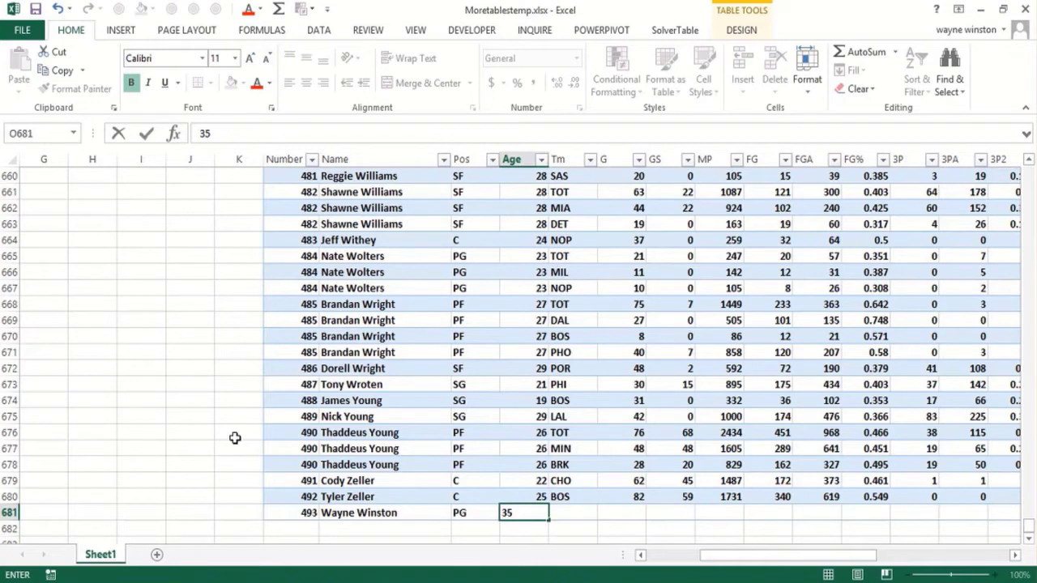
key("Tab")
key("Tab")
key("Tab")
key("Tab")
key("Tab")
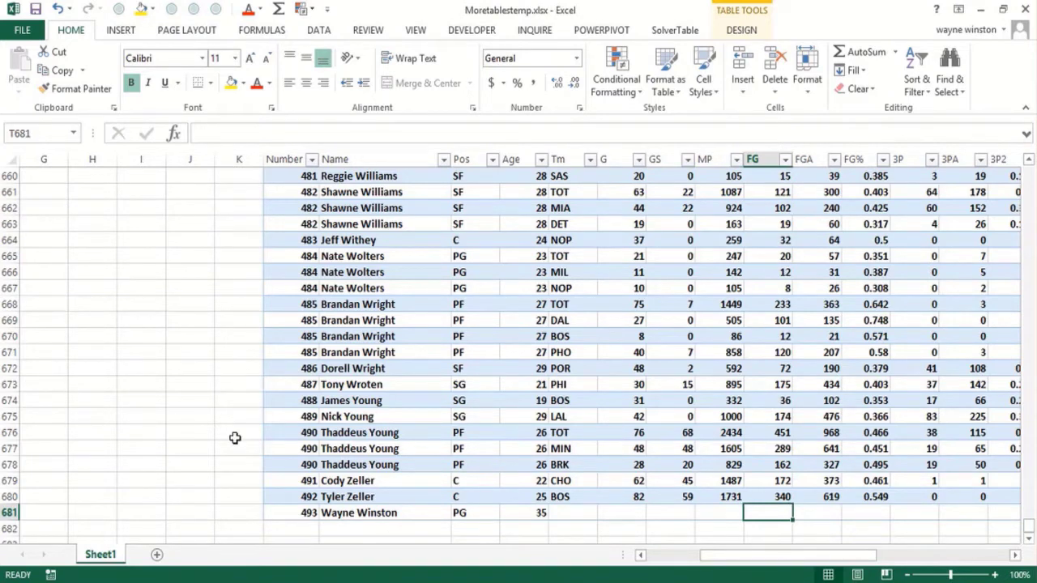
type("500")
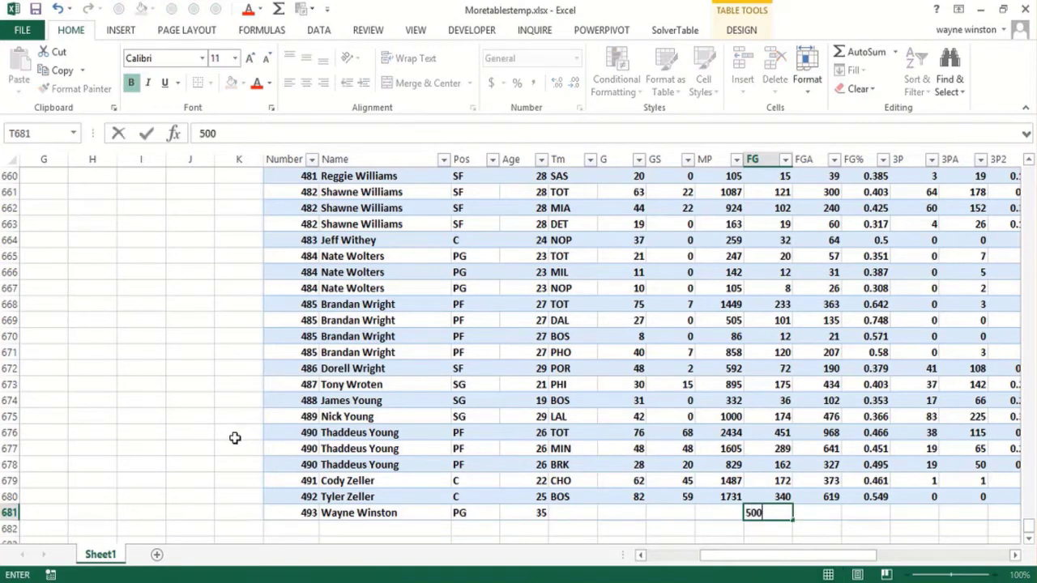
key("Return")
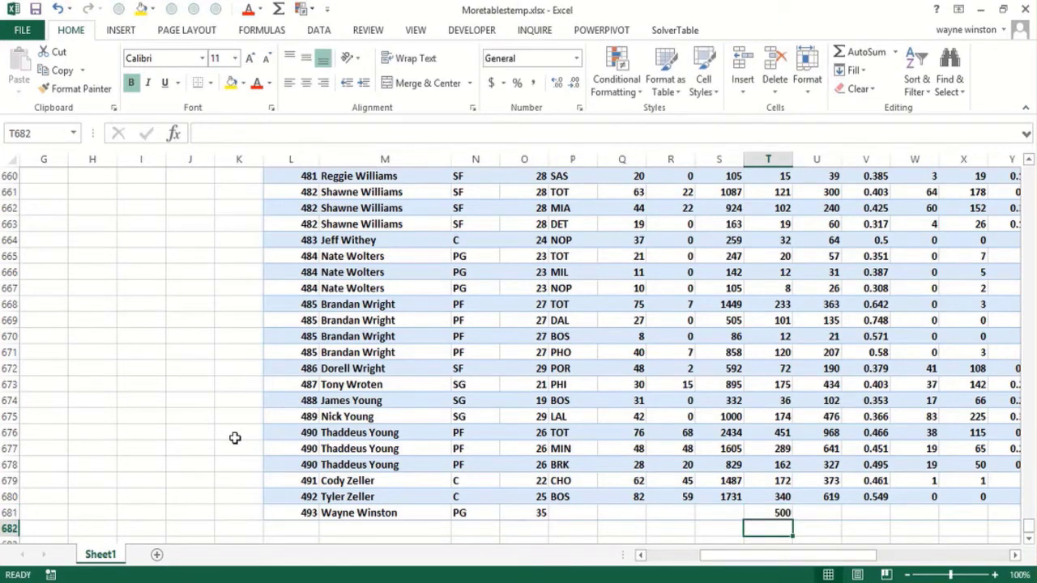
Step: Enter NYK as the new player's team in the Tm column, P681
key("Left")
key("Left")
key("Left")
key("Left")
key("Up")
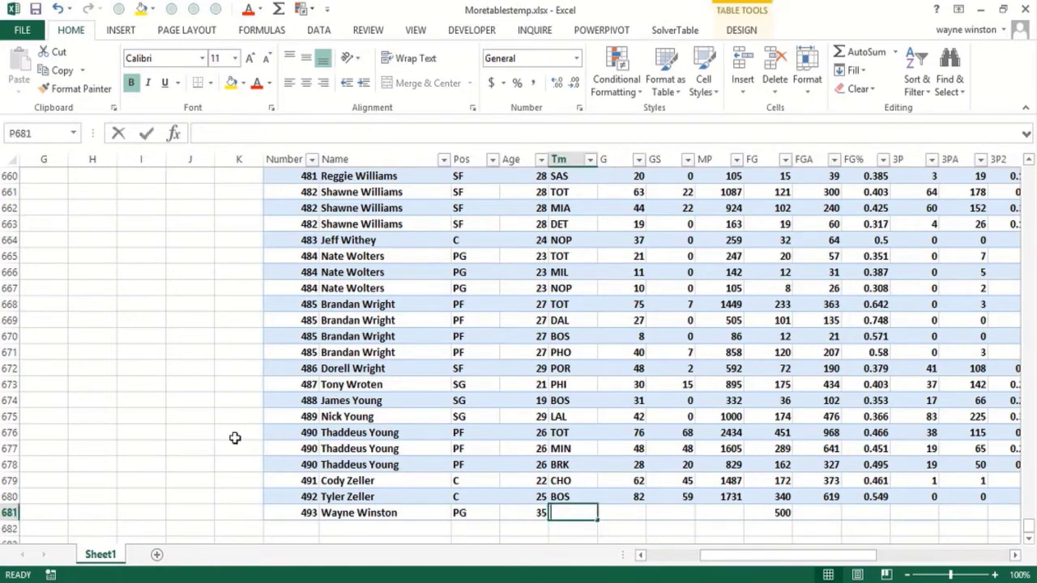
type("NYK")
key("Return")
Step: Go back to the team summary and check the NYK field goal total and its SUMIF formula in I19
key("Page_Up")
key("Page_Up")
key("Page_Up")
key("Page_Up")
key("Page_Up")
key("Page_Up")
key("Page_Up")
key("Page_Up")
key("Page_Up")
key("Page_Up")
key("Page_Up")
key("Page_Up")
key("Page_Up")
key("Page_Up")
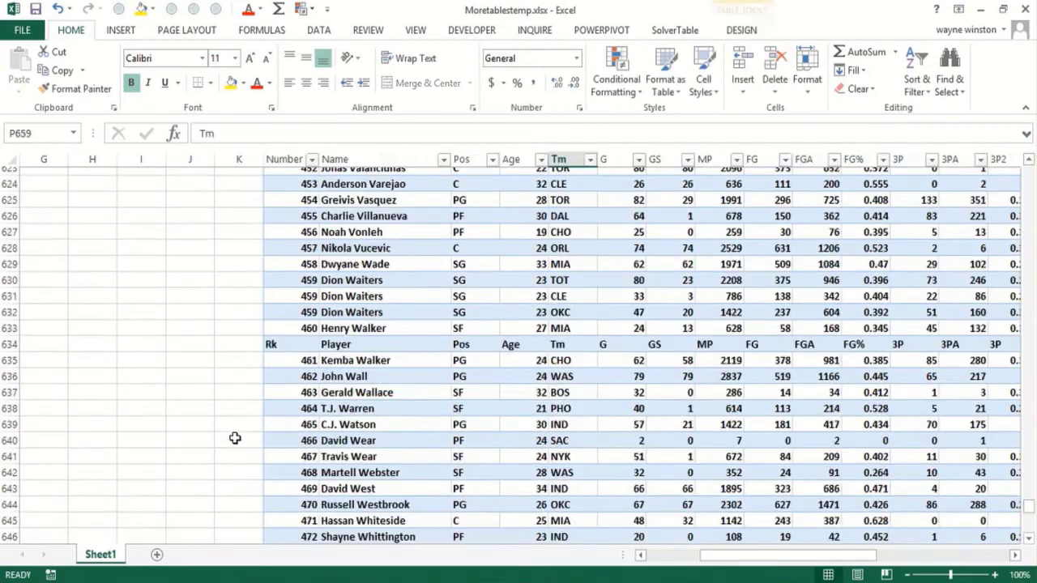
key("Page_Up")
key("Page_Up")
key("Page_Up")
key("Page_Up")
key("Page_Up")
key("Page_Up")
key("Page_Up")
key("Page_Up")
key("Page_Up")
key("Page_Up")
key("Page_Up")
key("Page_Up")
key("Page_Up")
key("Page_Up")
key("Page_Up")
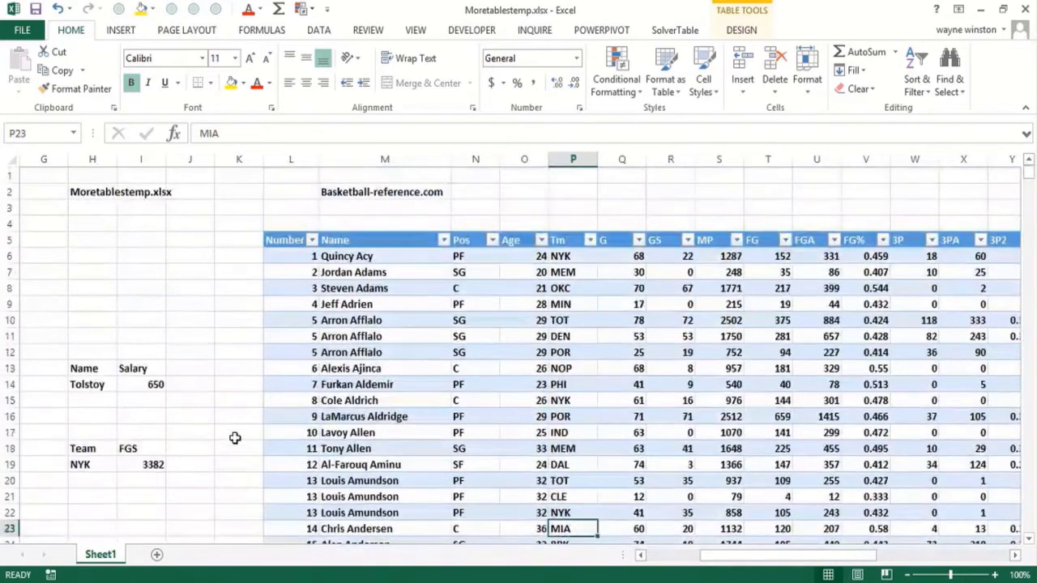
key("Left")
key("Left")
key("Left")
key("Left")
key("Left")
key("Left")
key("Left")
key("Left")
key("Left")
key("Up")
key("Up")
key("Up")
key("Up")
key("Up")
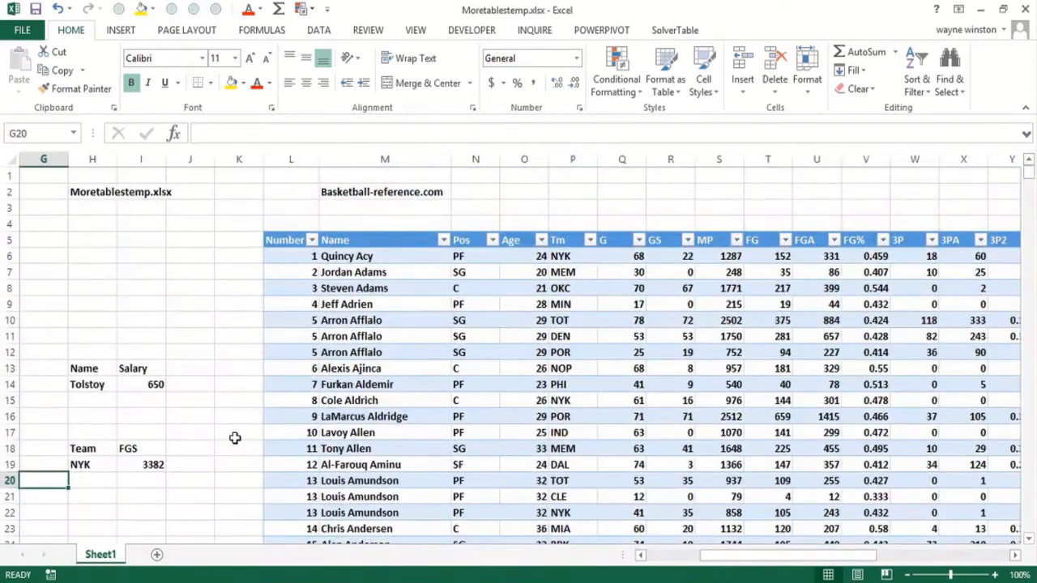
key("Right")
key("Down")
key("Right")
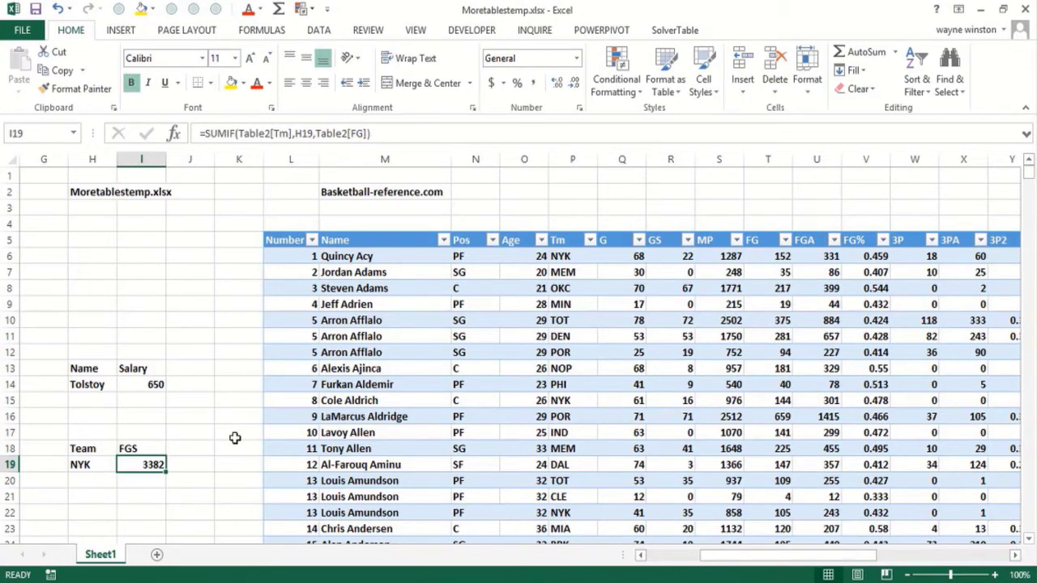
Step: Enter the first dated cash flow below the salary table: 1/16/2016 in B16 and -5000 in C16
key("Left")
key("Left")
key("Left")
key("Left")
key("Left")
key("Left")
key("Left")
key("Left")
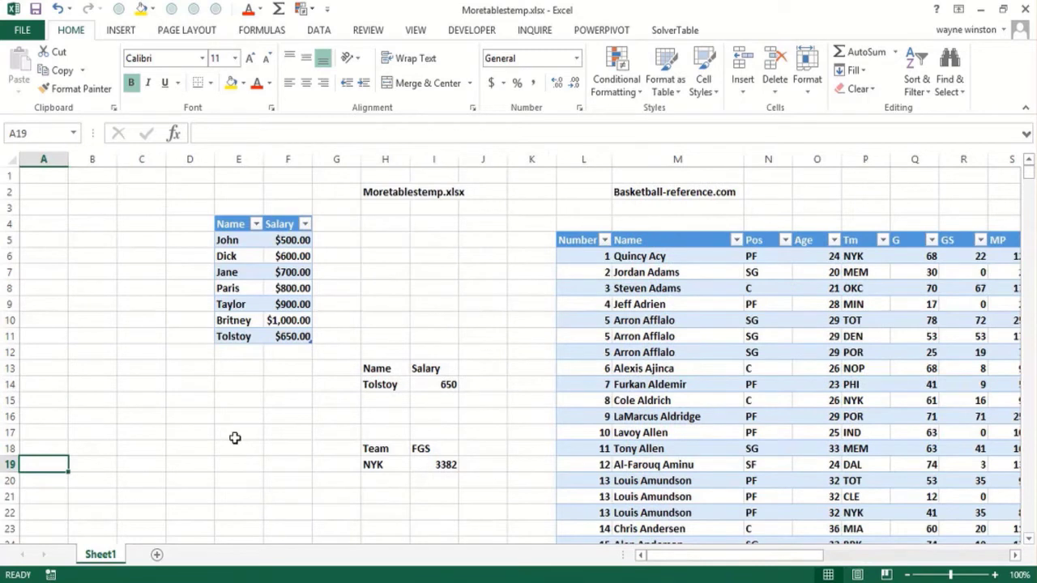
key("Up")
key("Up")
key("Up")
key("Right")
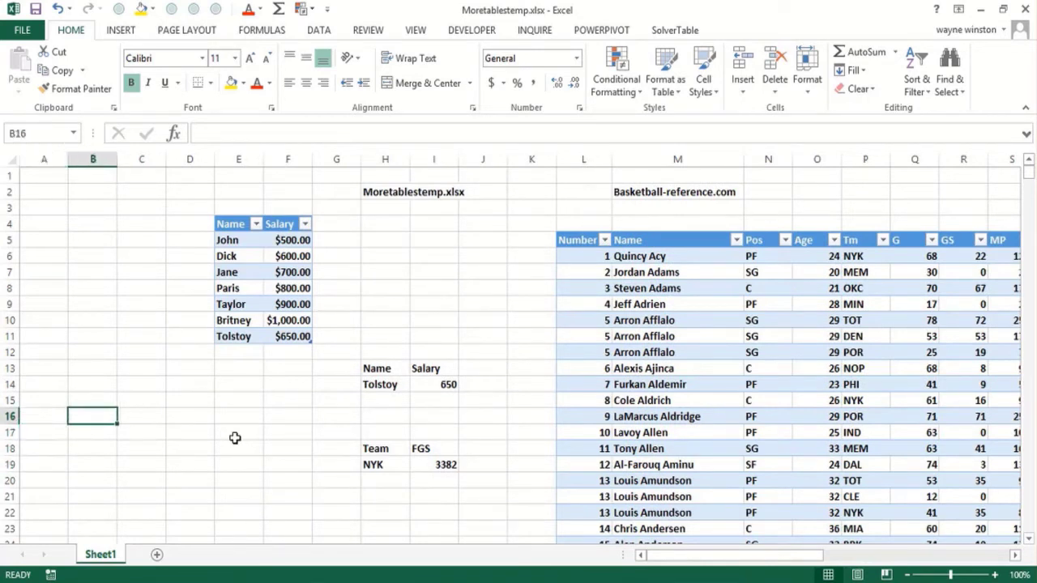
type("1/1")
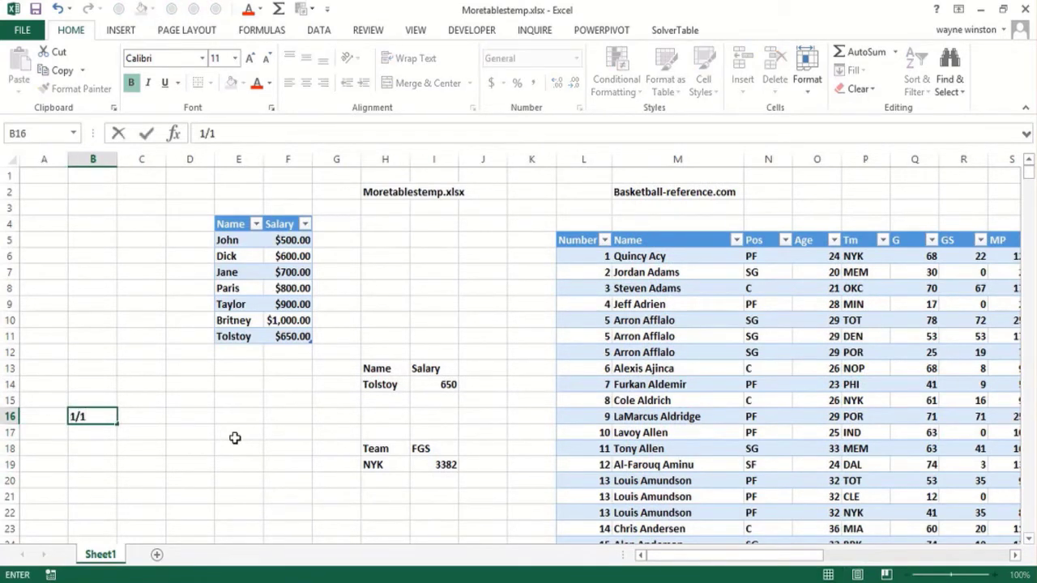
type("6/201")
type("6")
key("ctrl+Return")
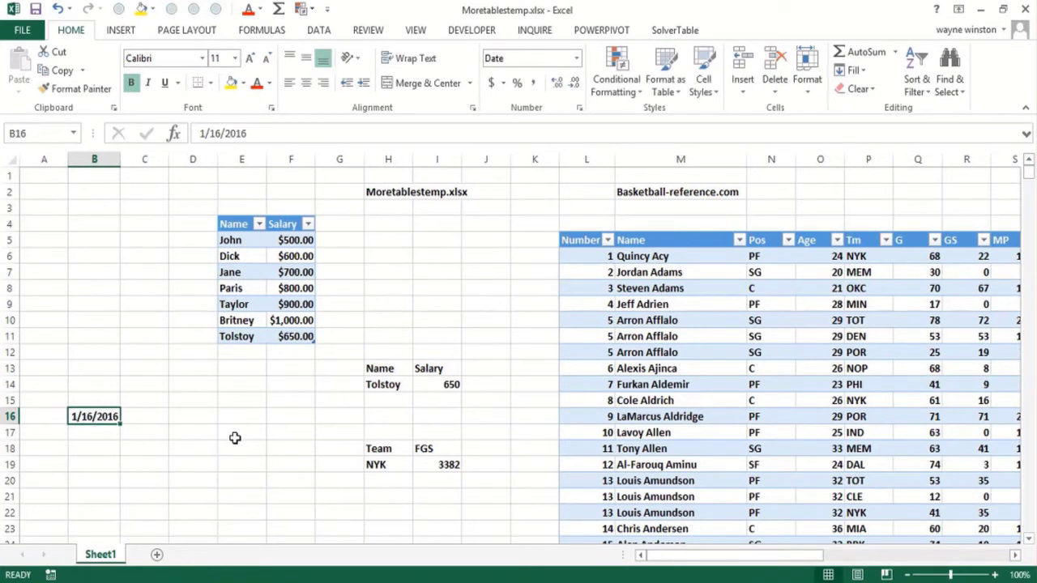
key("Right")
type("-5000")
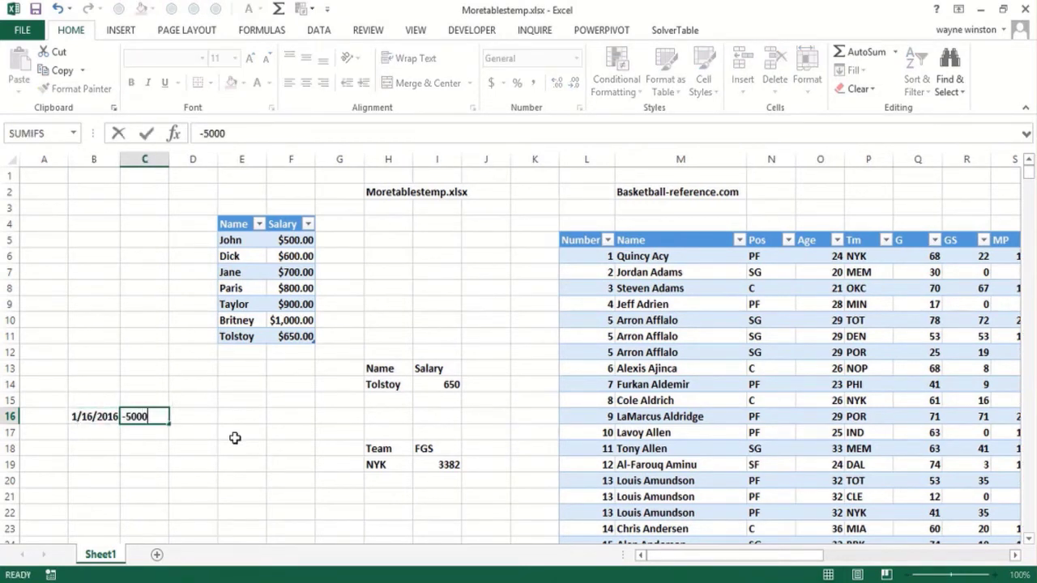
key("Return")
Step: Enter the second dated cash flow: 2/14/2018 in B17 and 4000 in C17
type("2/1")
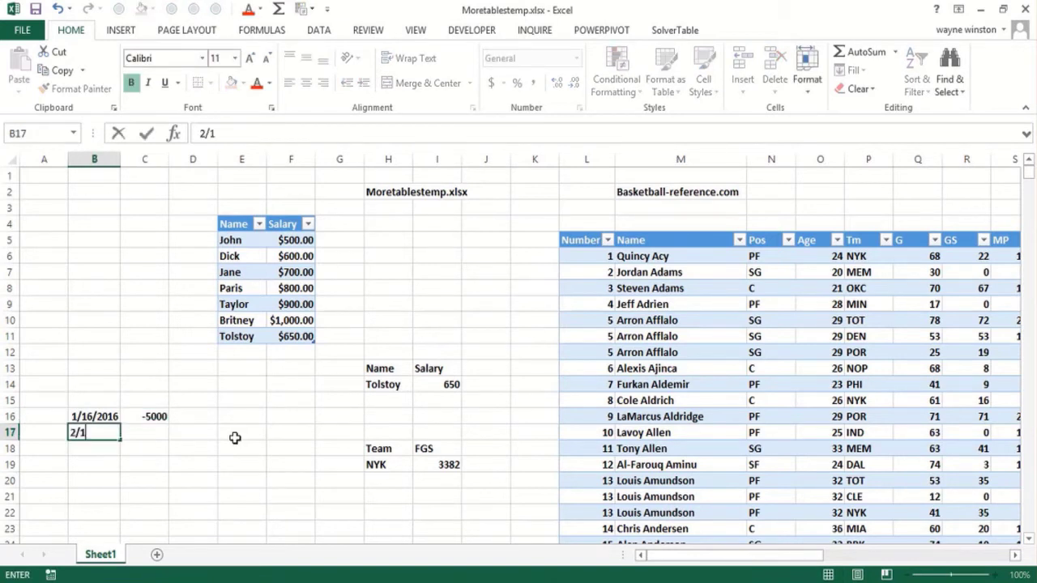
type("4/2018")
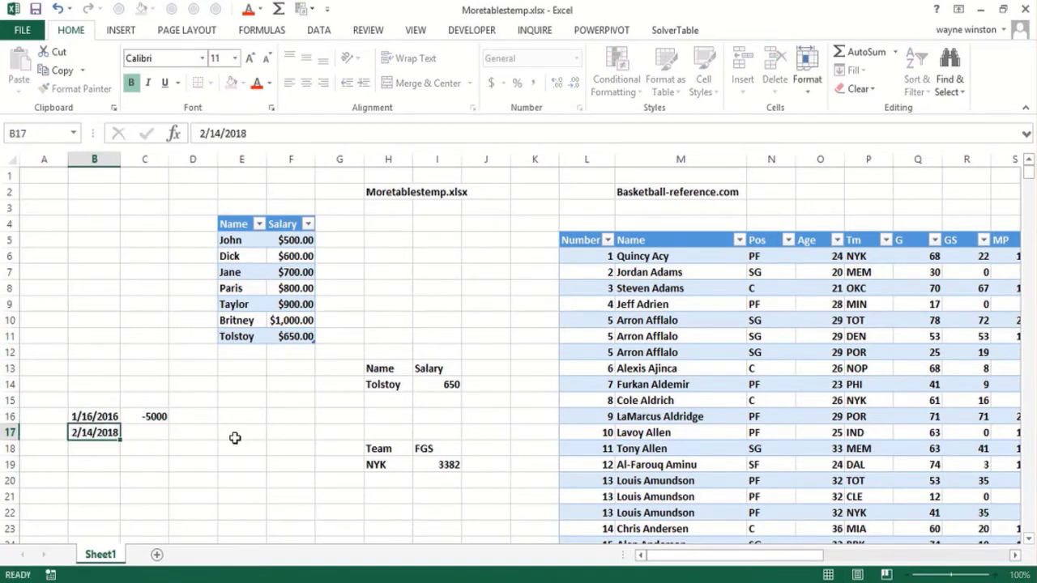
key("Right")
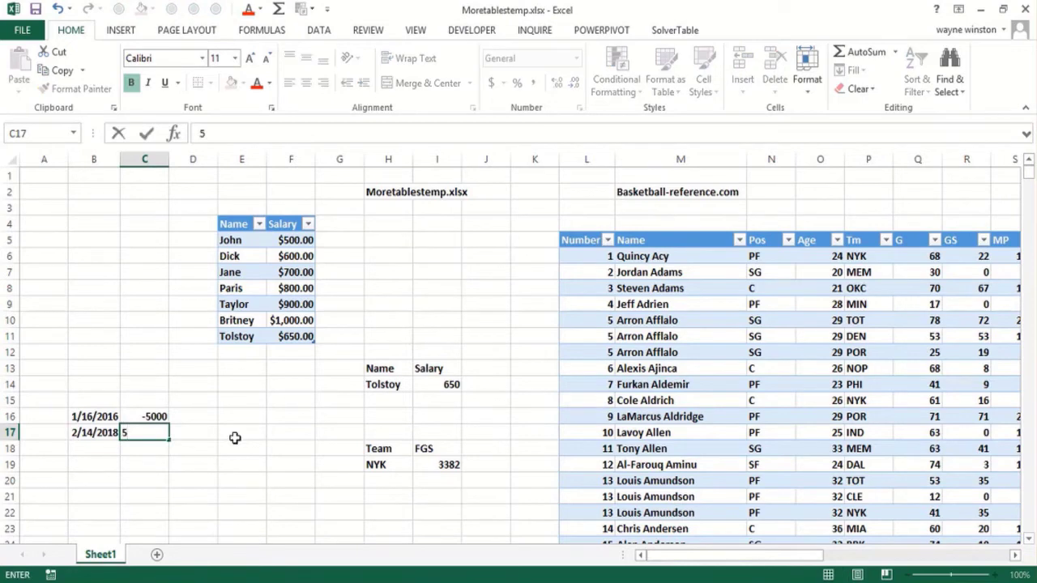
key("Page_Down")
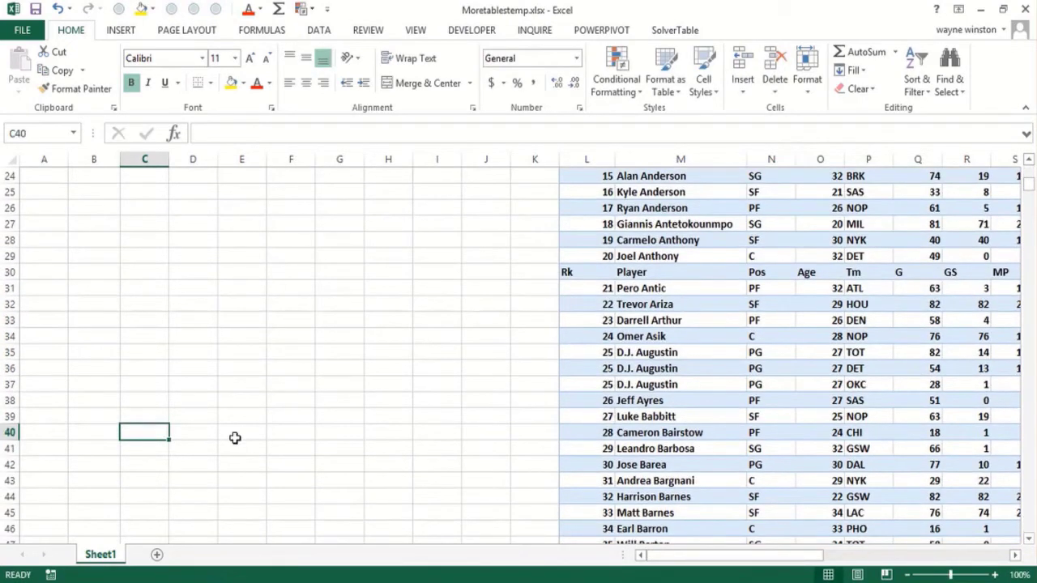
key("Page_Up")
type("4000")
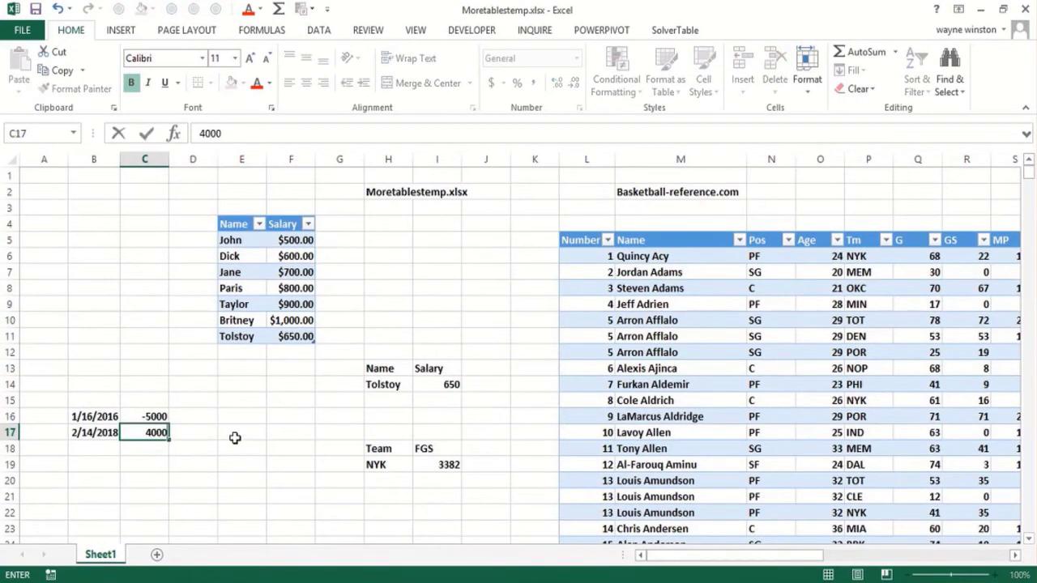
key("Return")
Step: Enter the third dated cash flow: 3/16/2020 in B18 and 3500 in C18
key("Left")
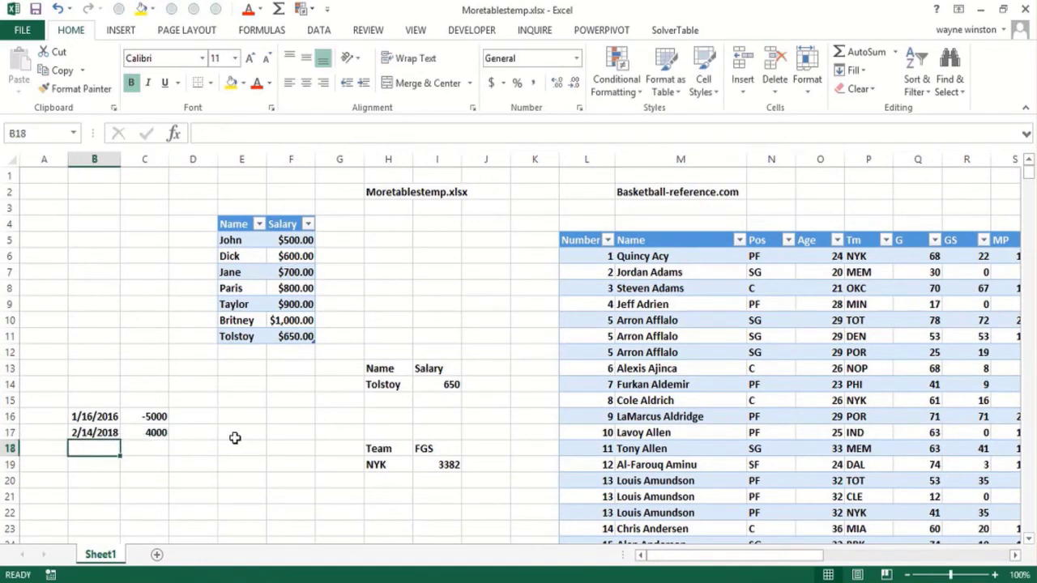
type("3/16/2")
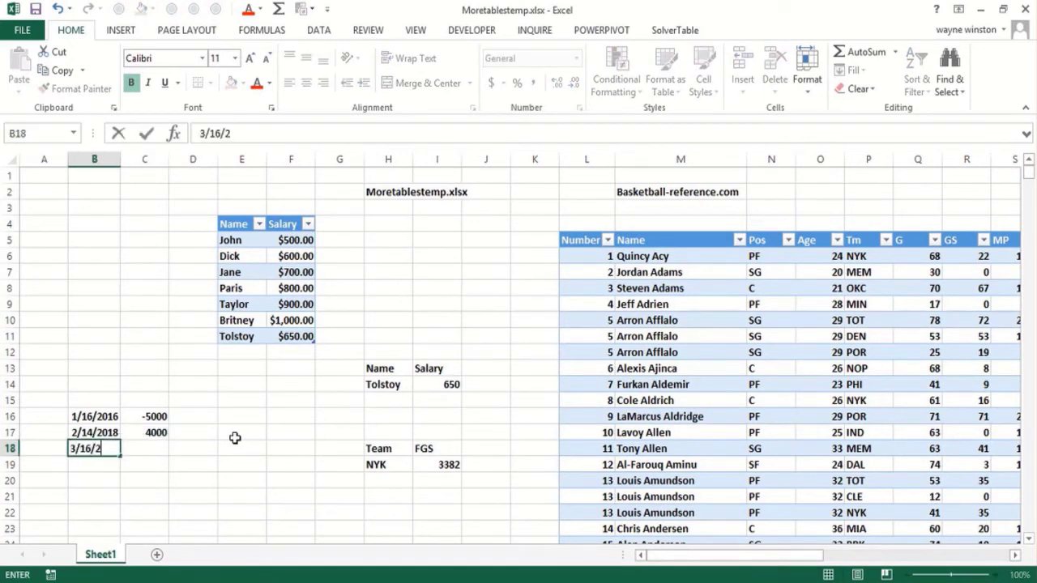
type("020")
key("Tab")
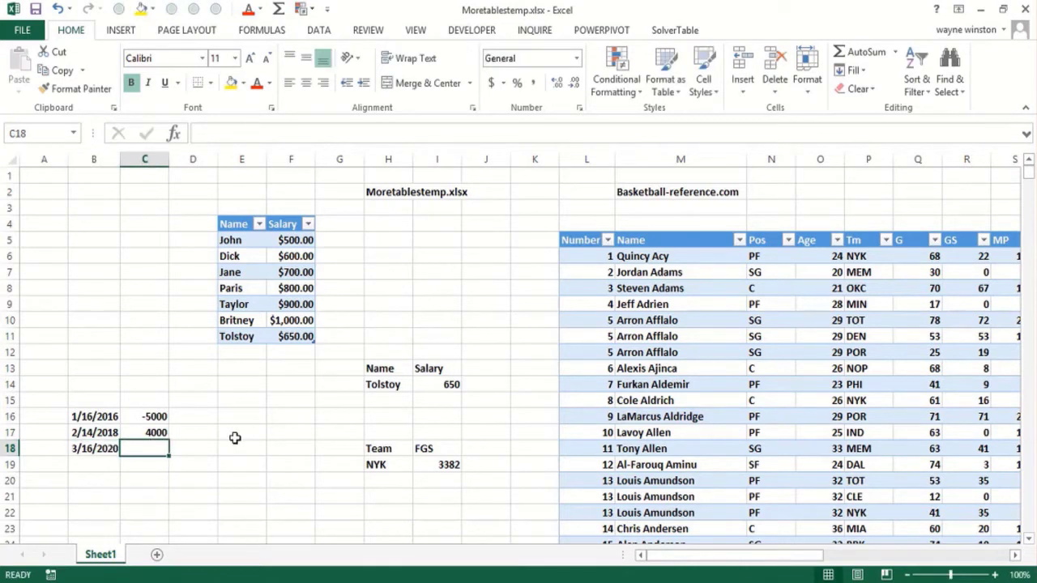
type("3500")
key("ctrl+Return")
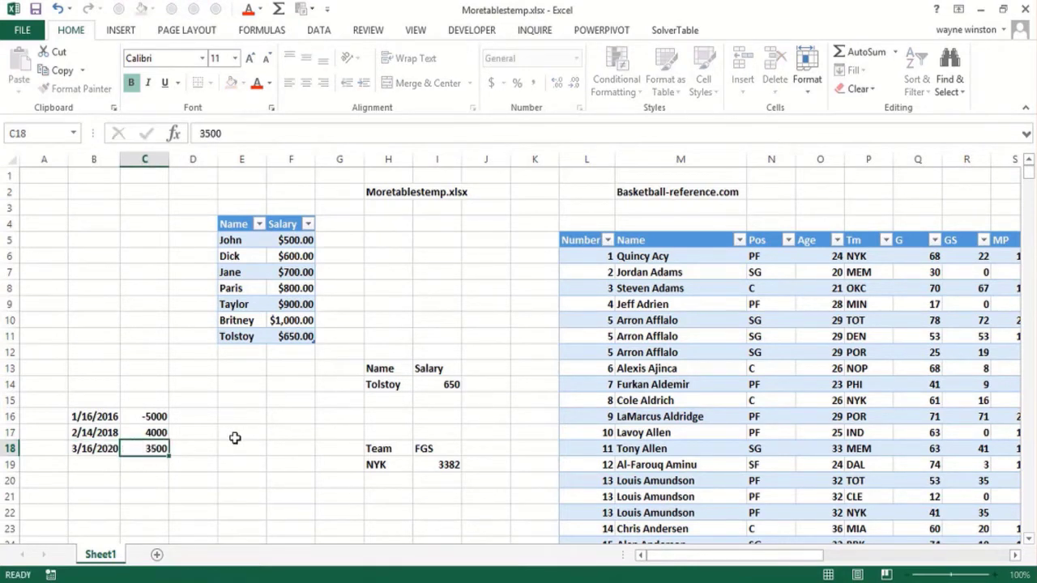
key("Return")
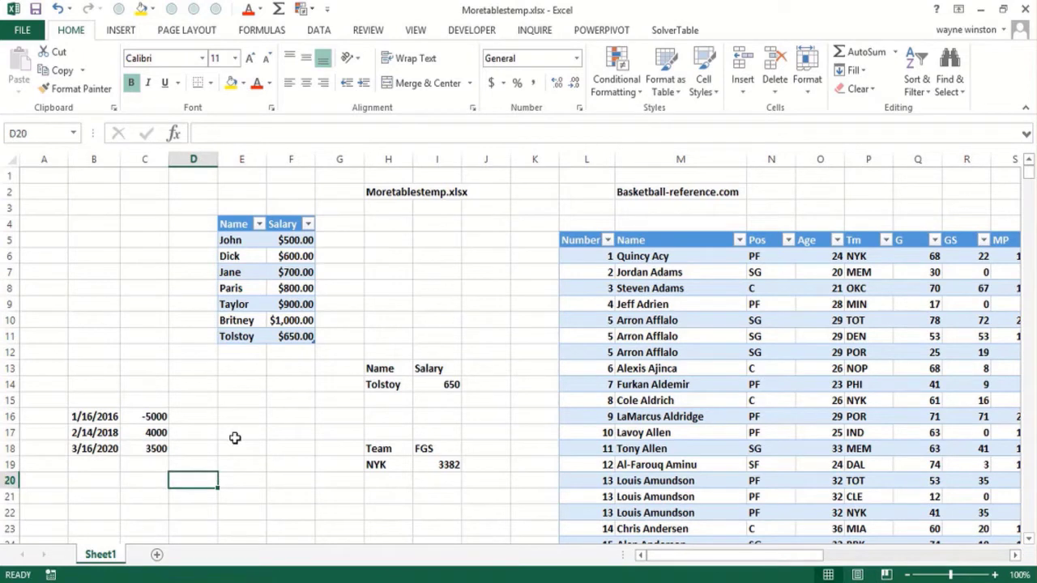
Step: Label D20 as NPV and head the cash flow list with Date in B15 and Cash flow in C15
type("NPV")
key("Return")
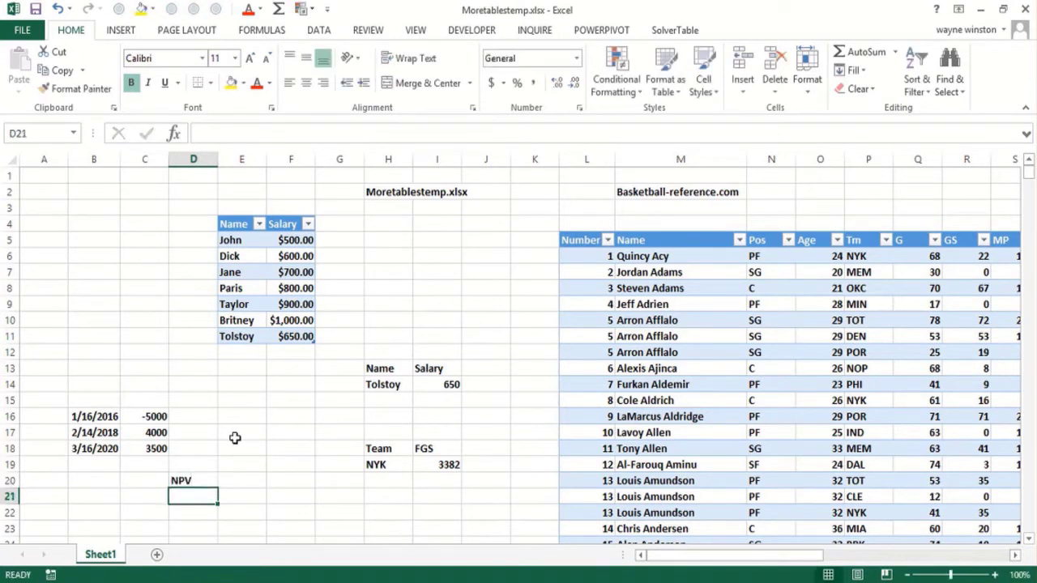
left_click(85, 403)
type("Date")
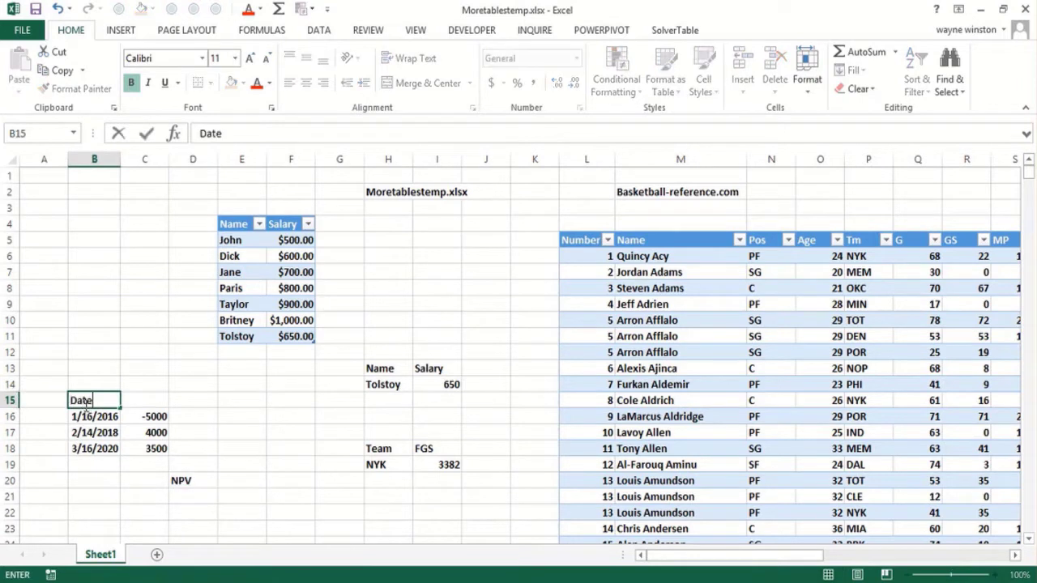
key("Tab")
type("Cash flow")
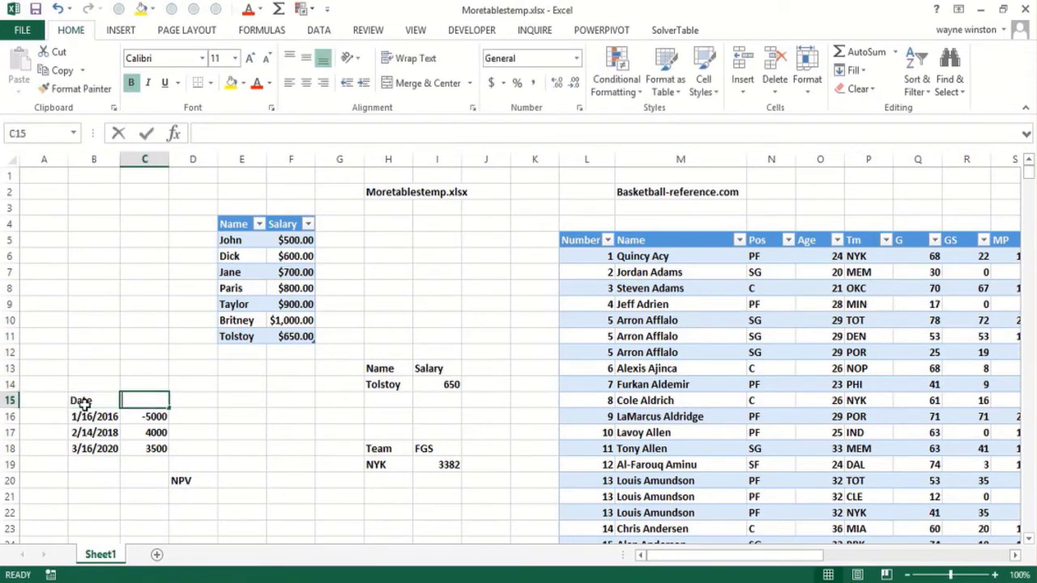
key("Return")
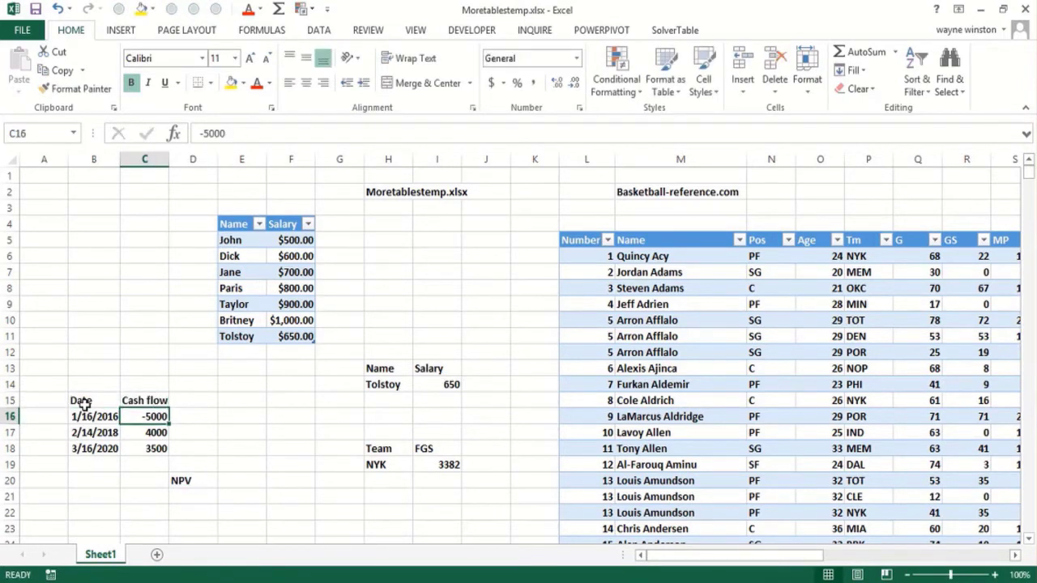
Step: Convert the cash flow list B15:C18 into a table with headers
left_click_drag(85, 403, 144, 416)
key("shift+Down")
key("shift+Down")
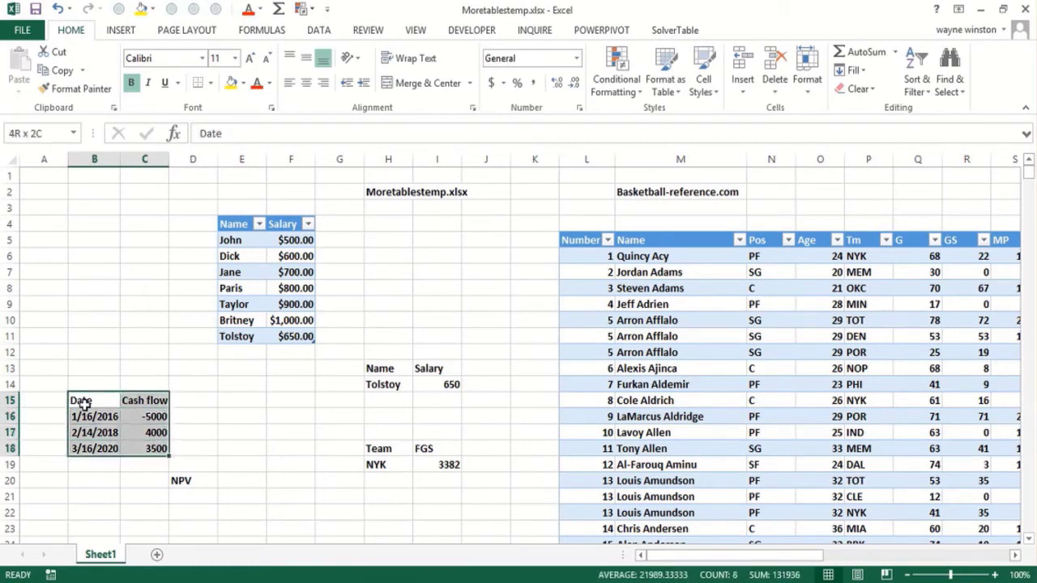
key("ctrl+t")
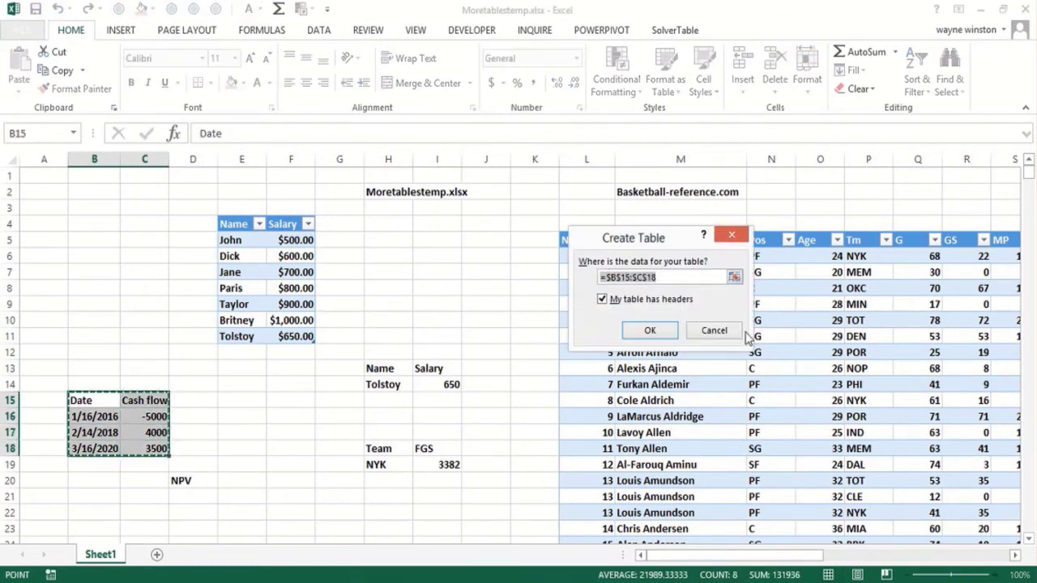
left_click(651, 330)
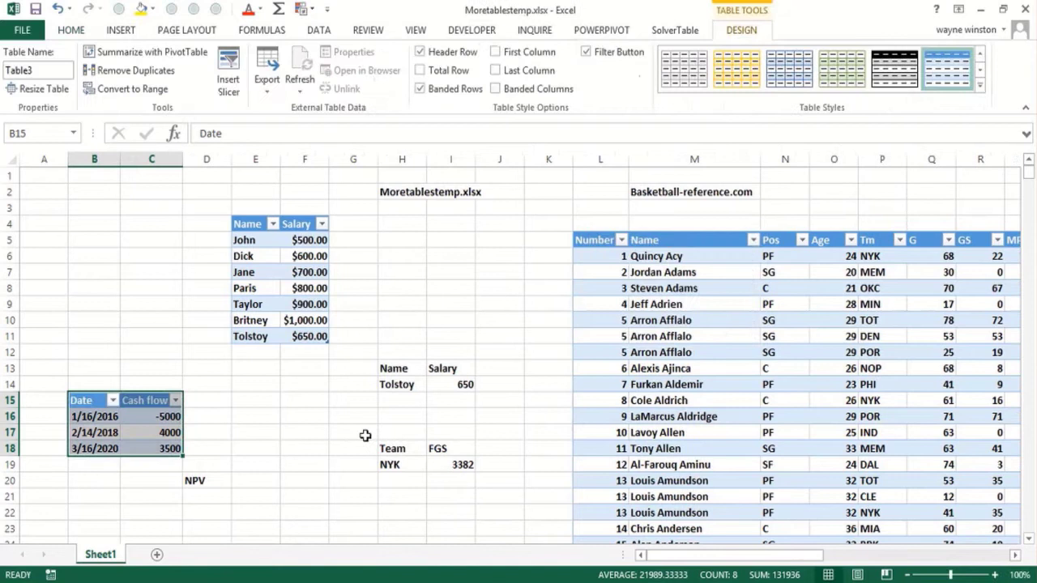
Step: Calculate the net present value in D21 with XNPV at a rate of .2, using the table's Cash flow and Date columns
left_click(208, 498)
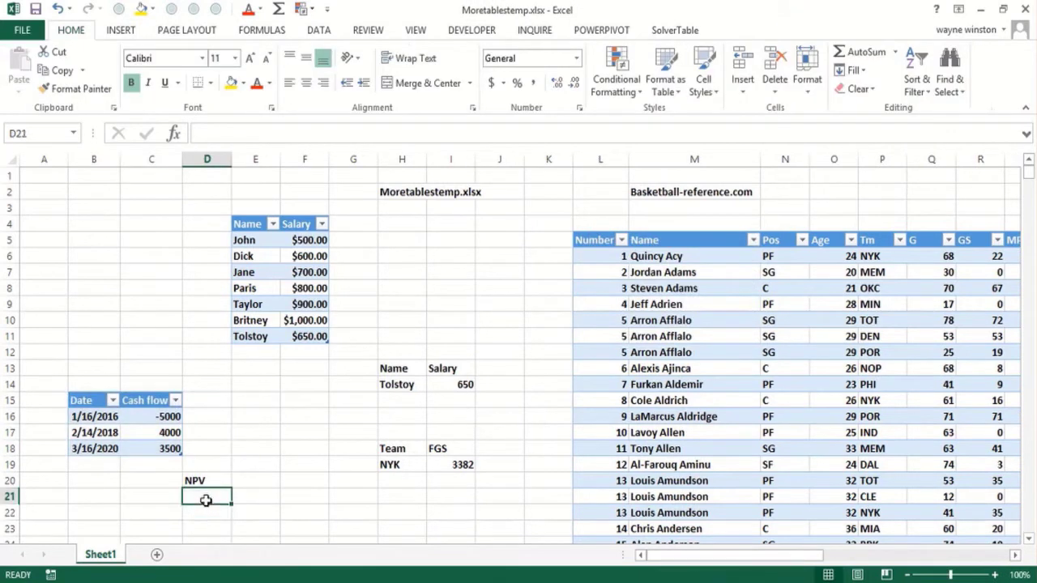
type("=xnpo")
key("BackSpace")
key("BackSpace")
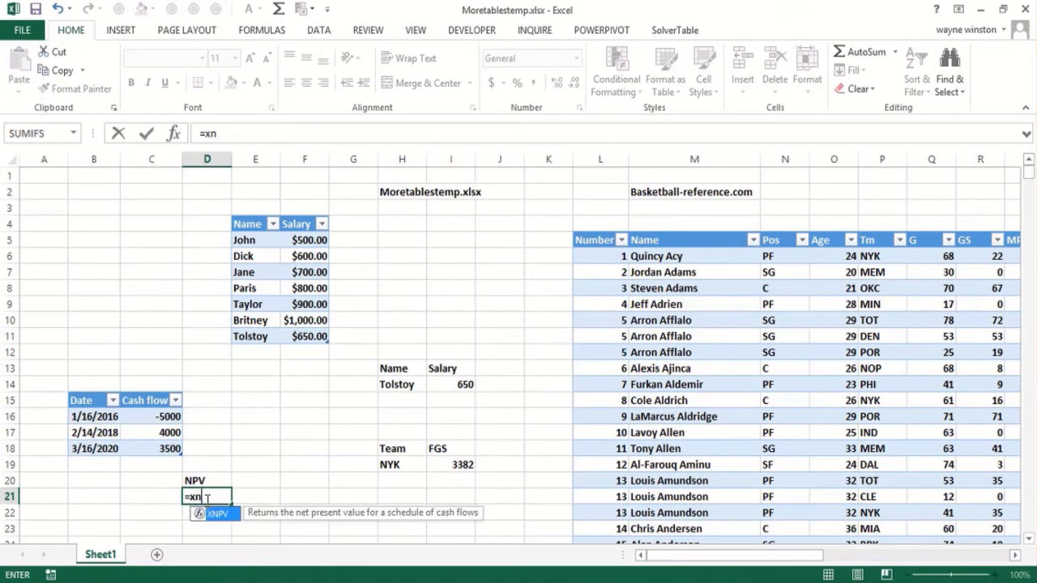
type("pv(")
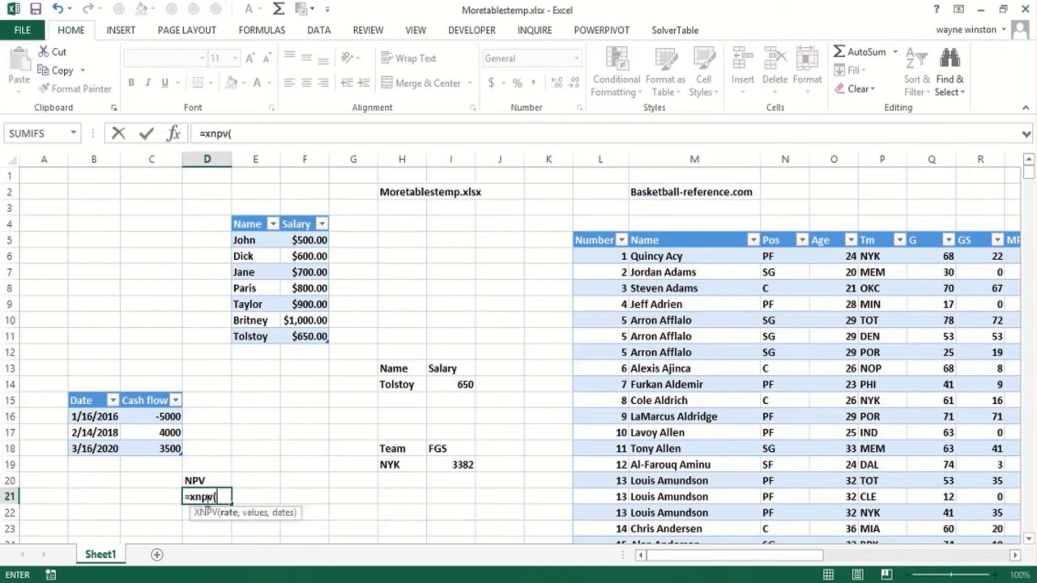
left_click(121, 479)
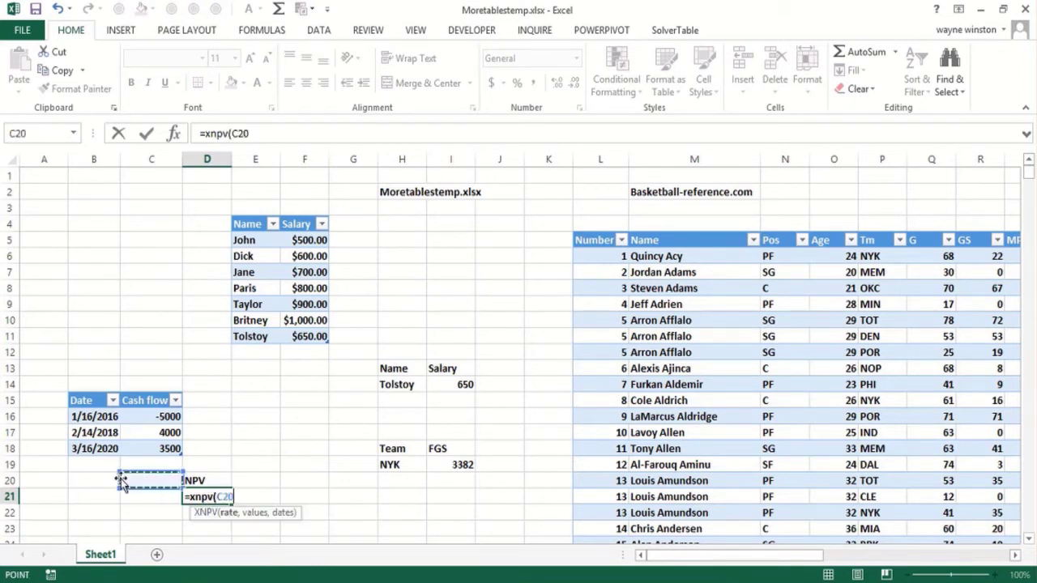
key("BackSpace")
key("BackSpace")
key("BackSpace")
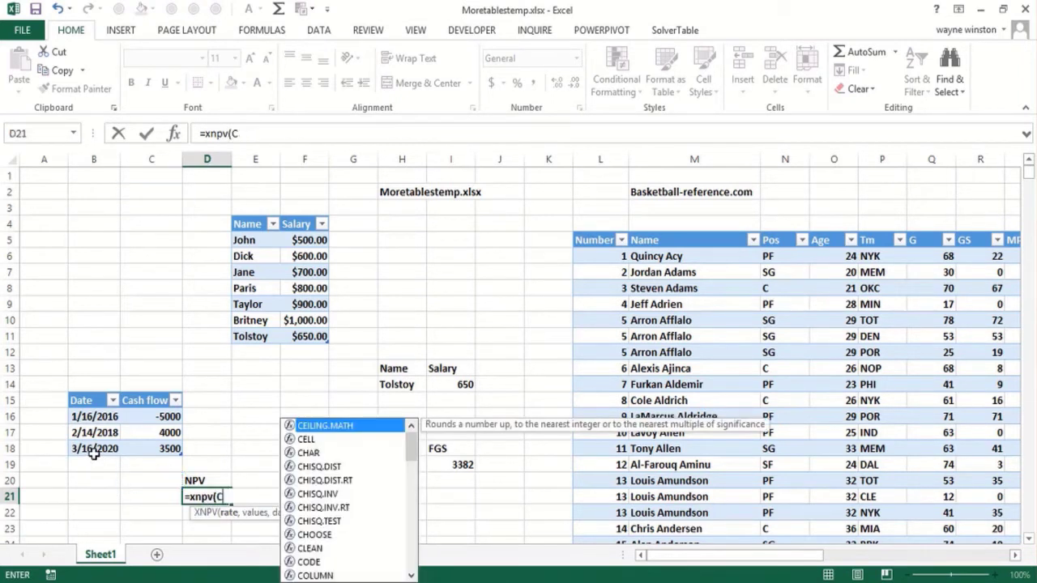
type(".2,")
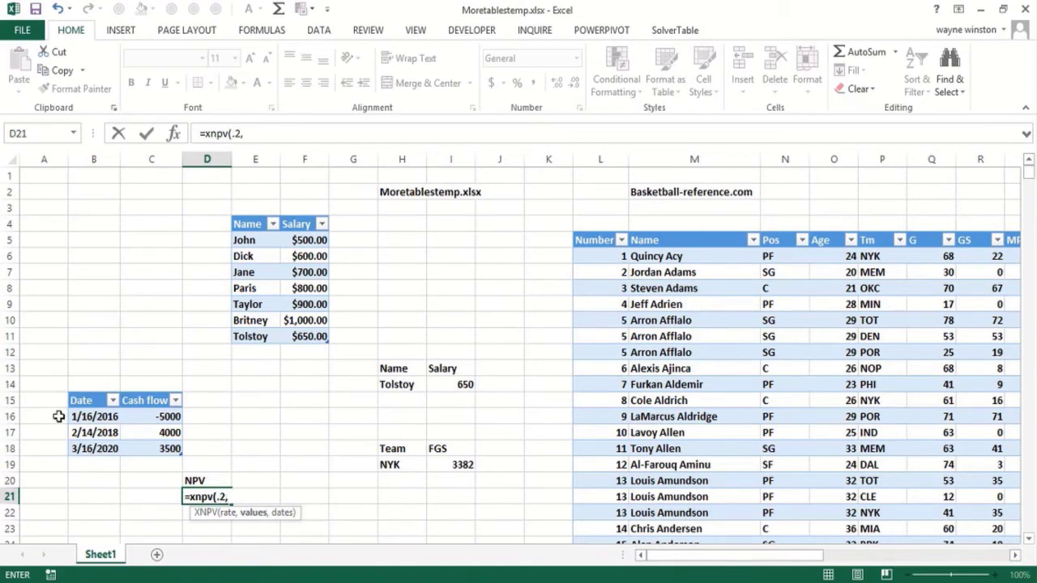
left_click_drag(136, 417, 156, 444)
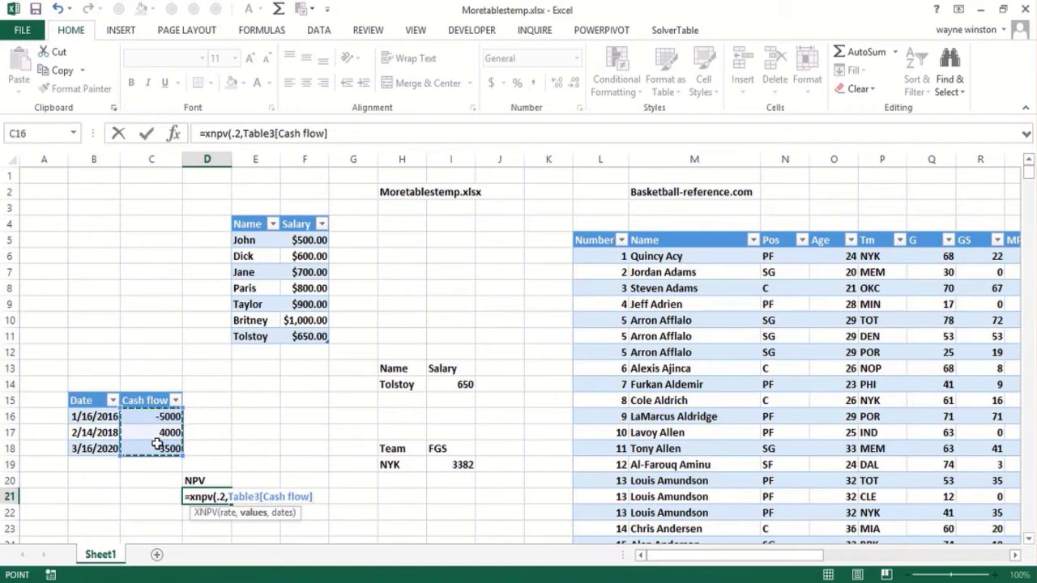
type(",")
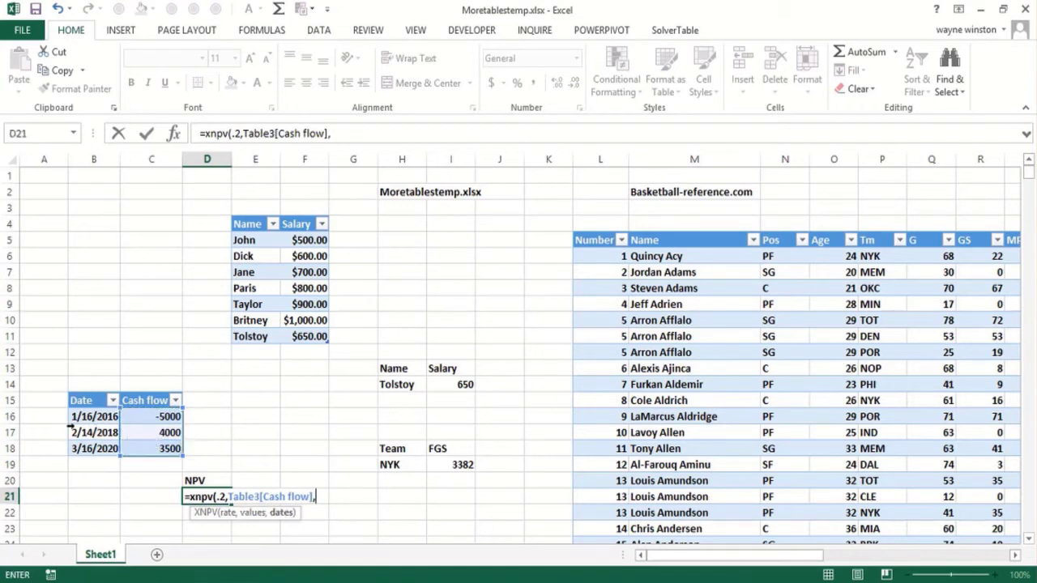
left_click_drag(95, 411, 90, 448)
type(")")
key("Return")
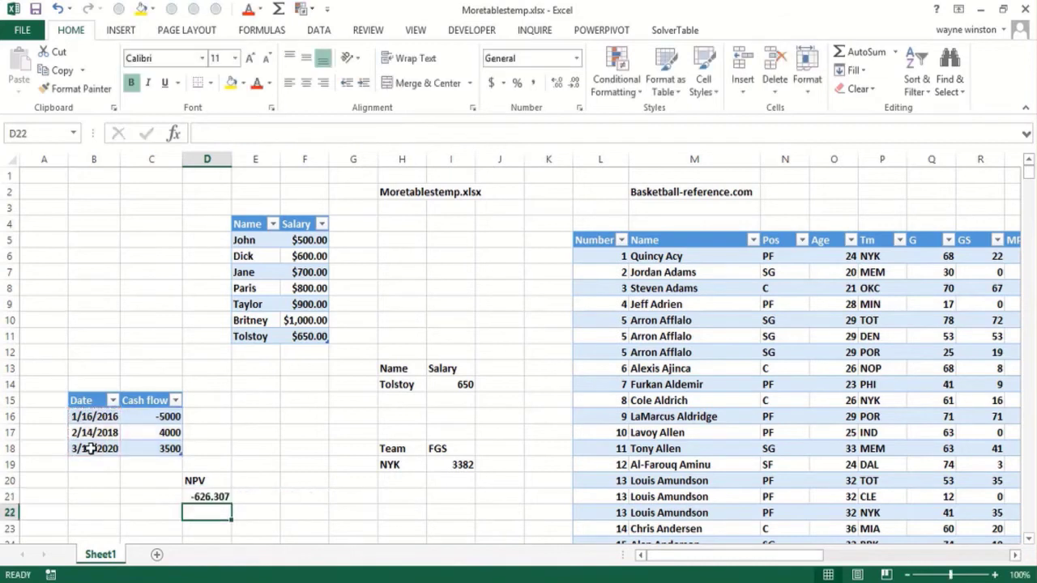
key("Up")
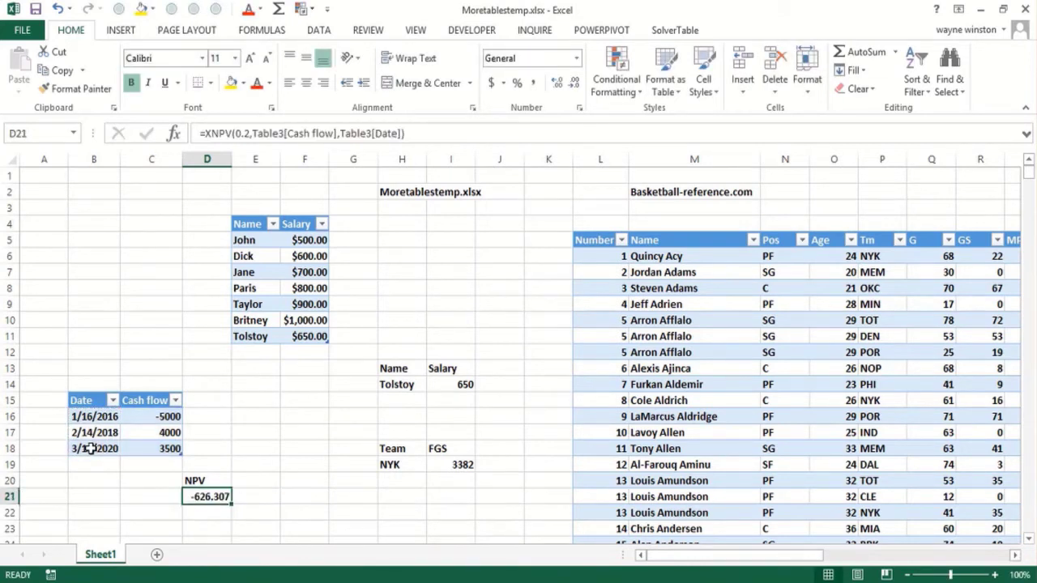
Step: Add a new row directly below the cash flow table with date 8/1/2022 in B19 and 3000 in C19
key("Up")
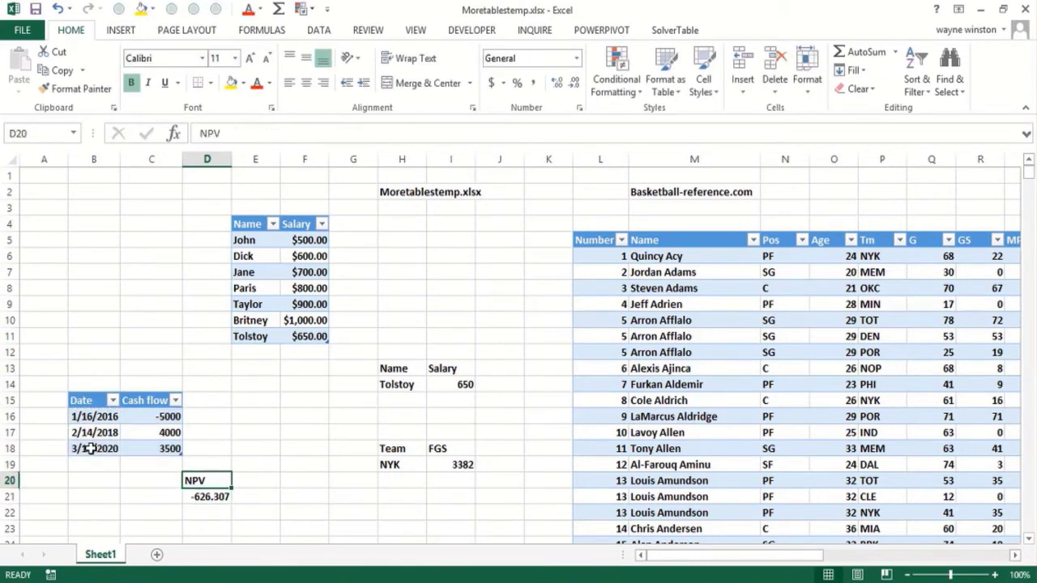
key("Left")
key("Left")
key("Up")
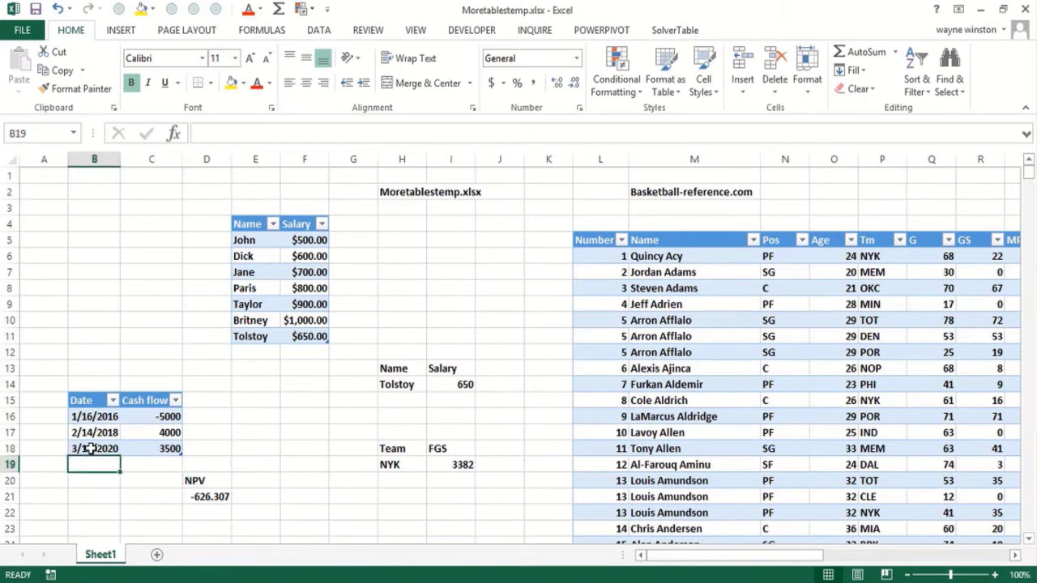
type("8/1/")
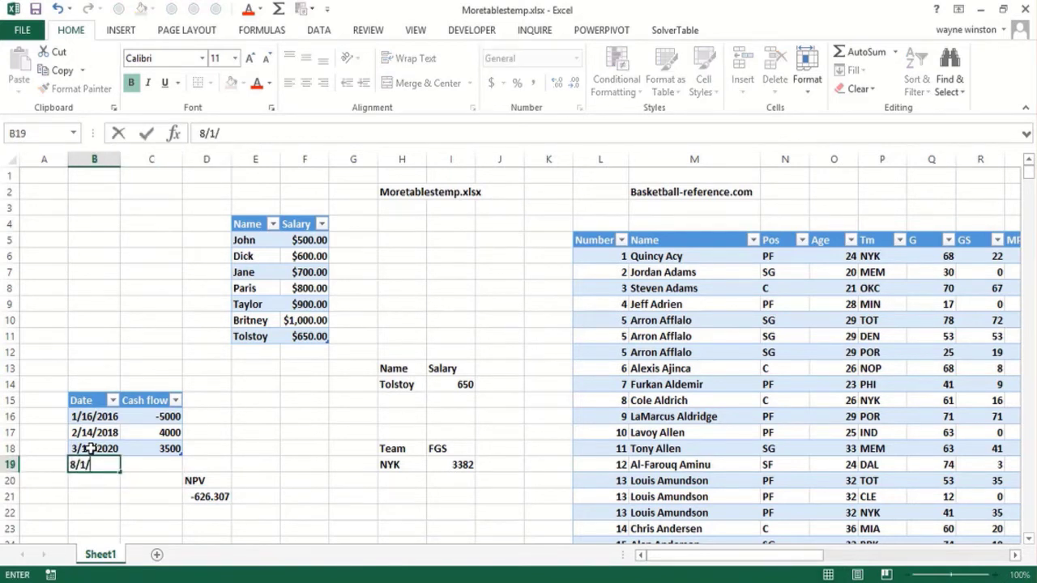
type("2022")
key("Tab")
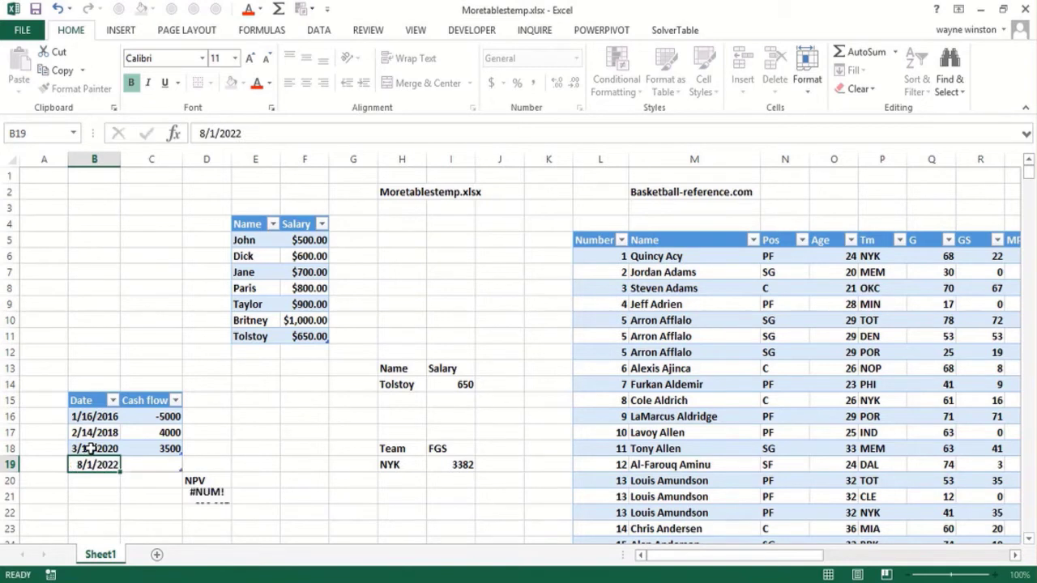
type("3000")
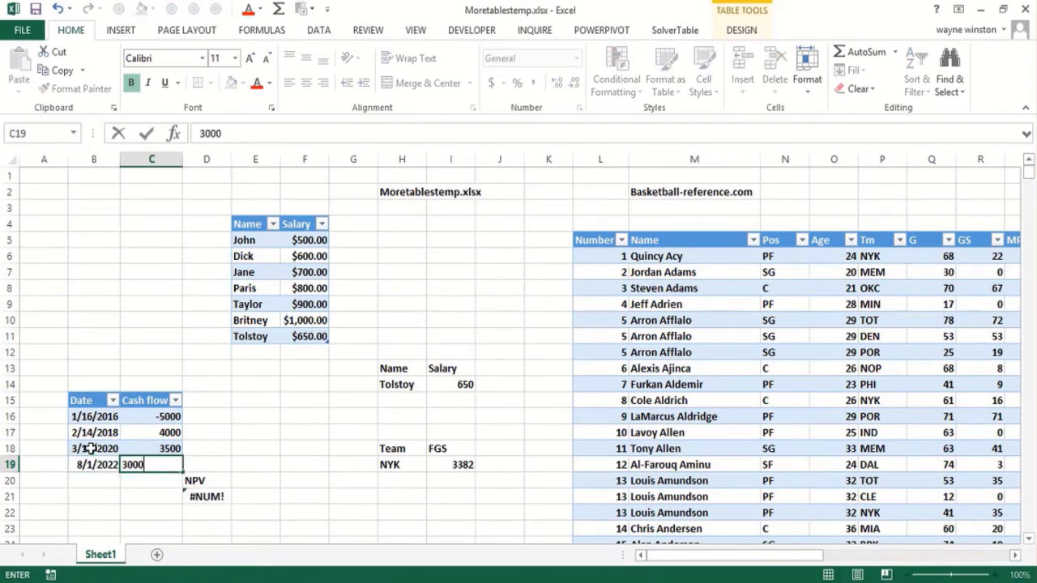
key("Return")
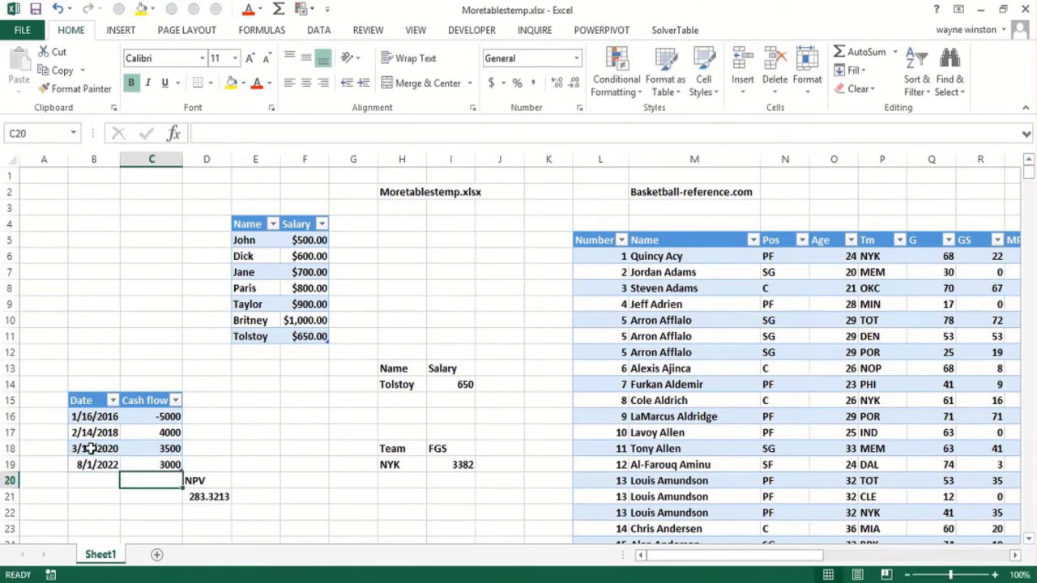
Step: Label E20 as IRR and calculate it in E21 with XIRR, using the cash flow table's Cash flow and Date columns
key("Right")
key("Right")
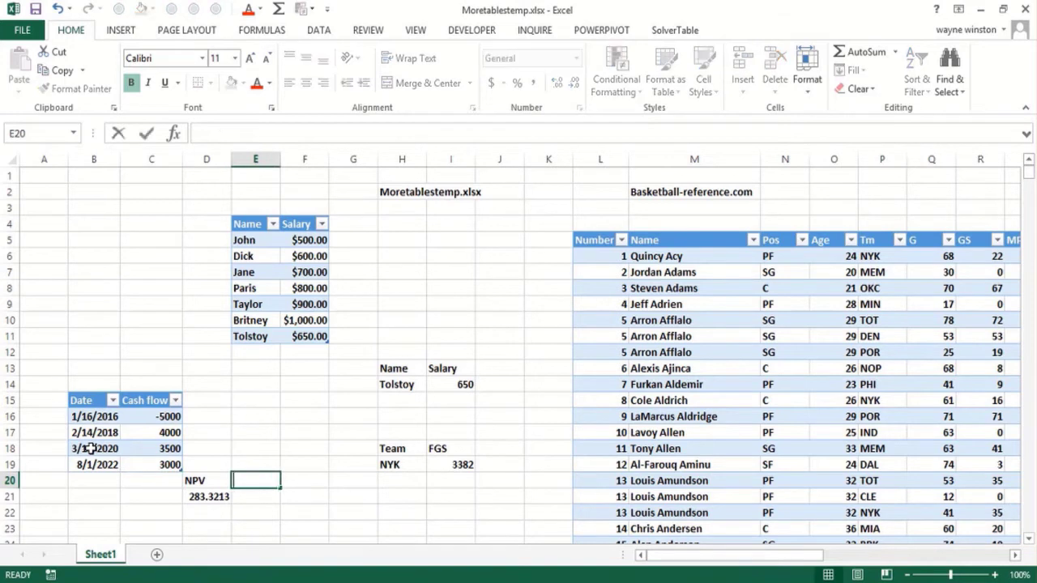
type("IRR")
key("Return")
type("=xirr(")
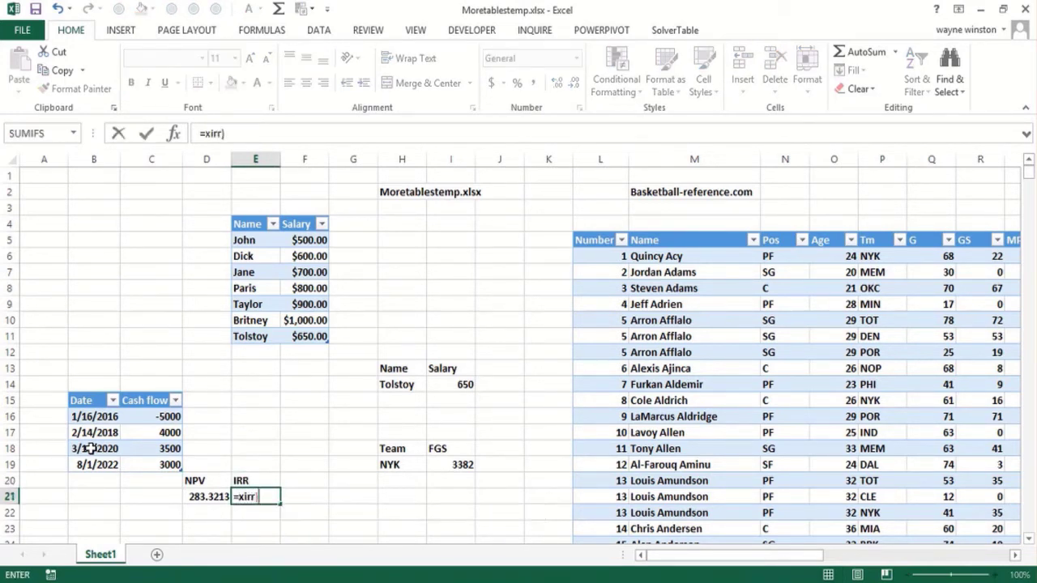
type("(")
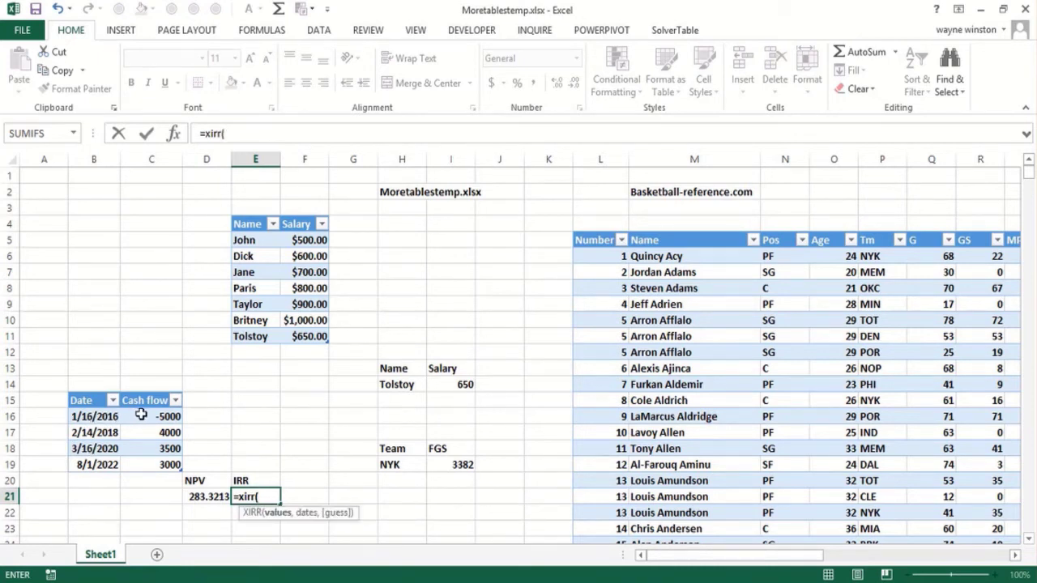
left_click_drag(141, 416, 142, 468)
type(",")
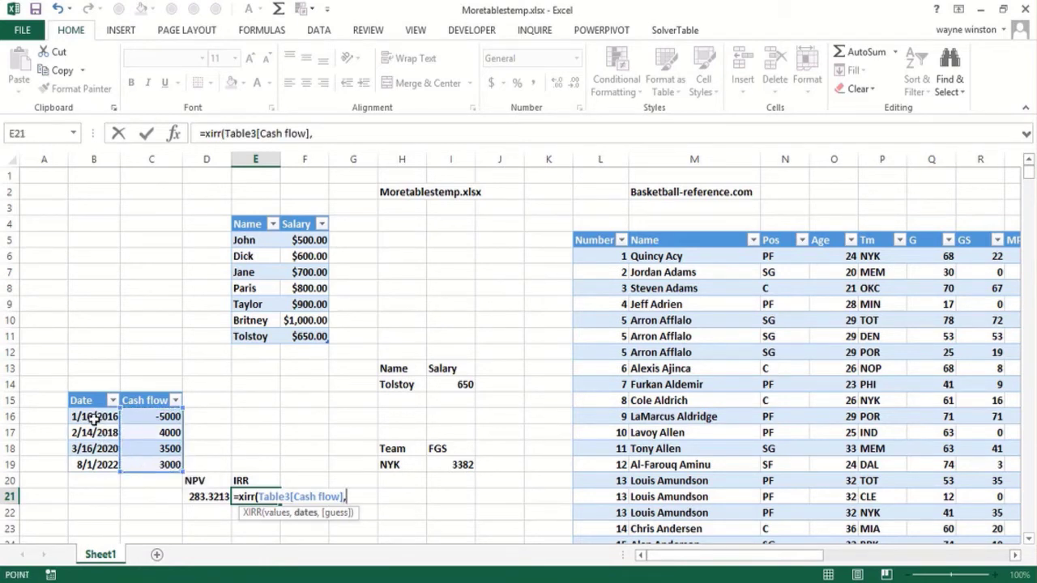
left_click_drag(94, 416, 88, 465)
type(")")
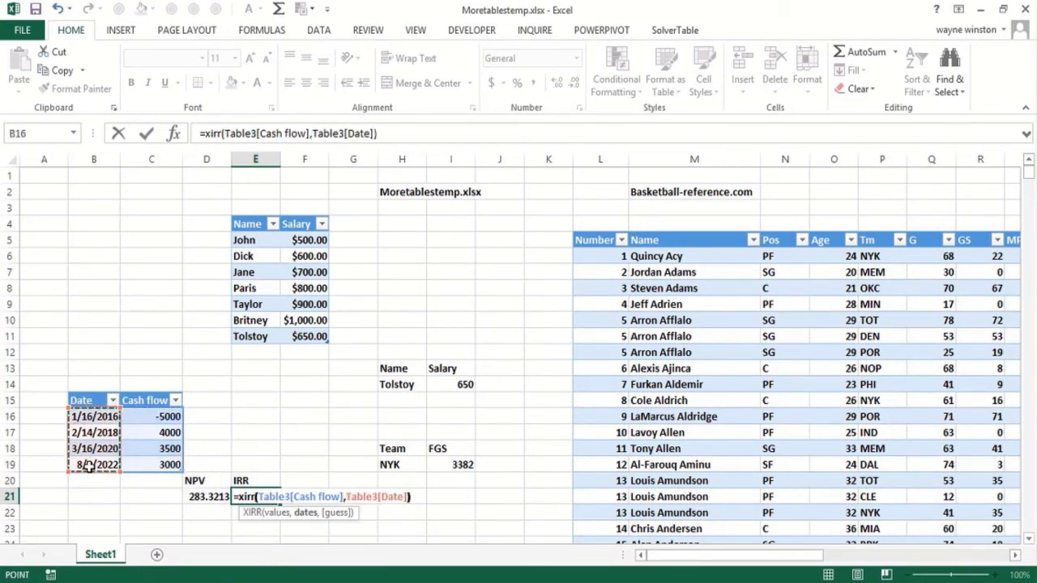
key("Return")
Step: Add another row directly below the cash flow table with date 9/12/2025 in B20 and 1000 in C20
key("Left")
key("Left")
key("Left")
key("Left")
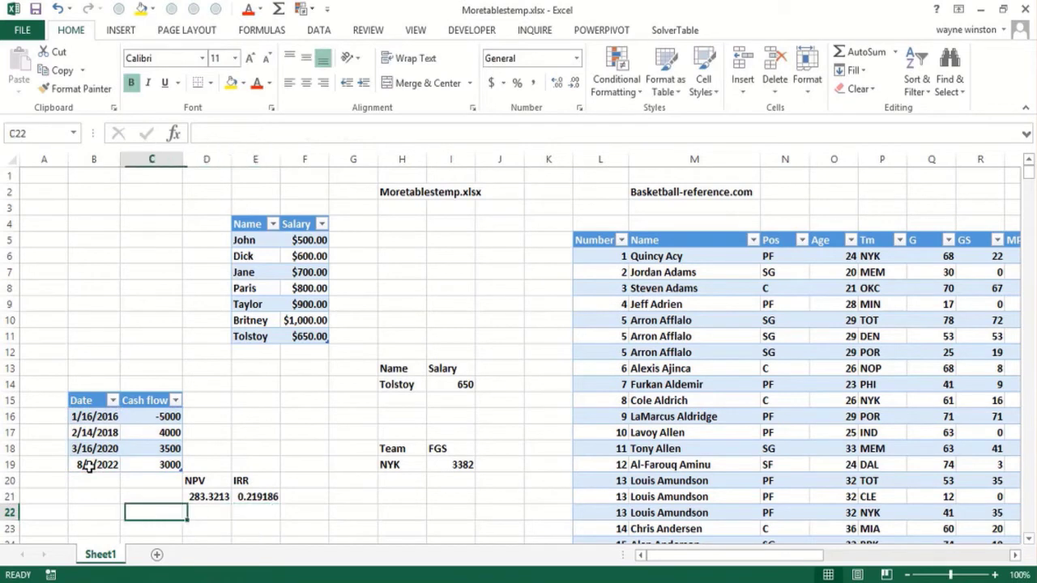
key("Up")
key("Up")
key("Right")
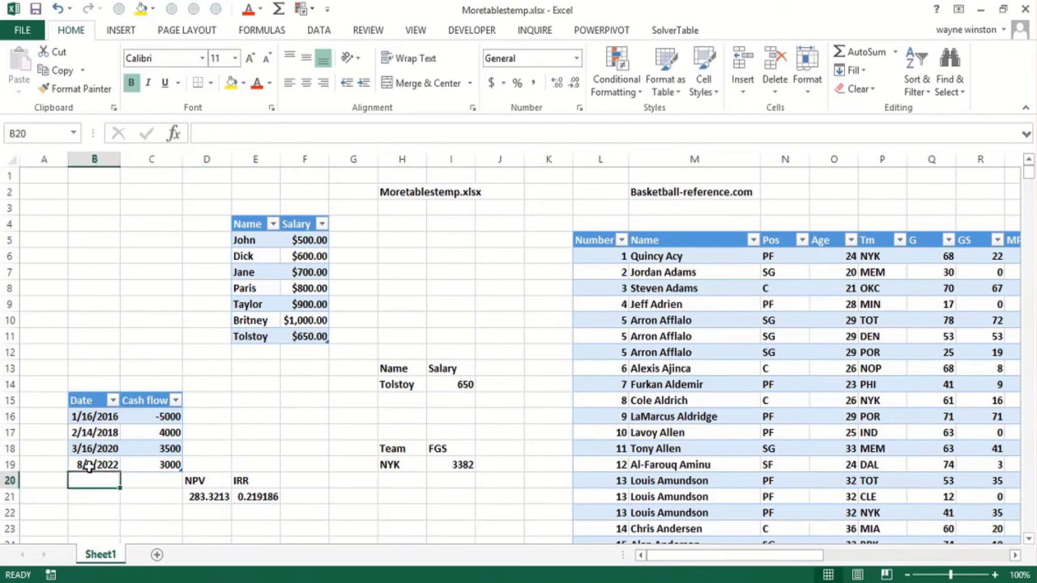
type("9/12/")
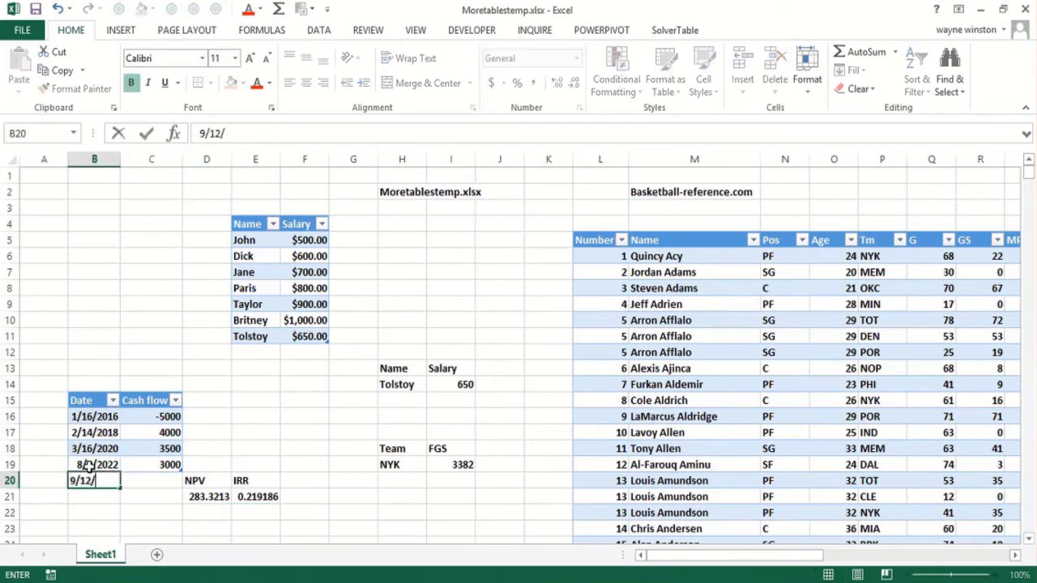
type("2025")
key("Tab")
type("1000")
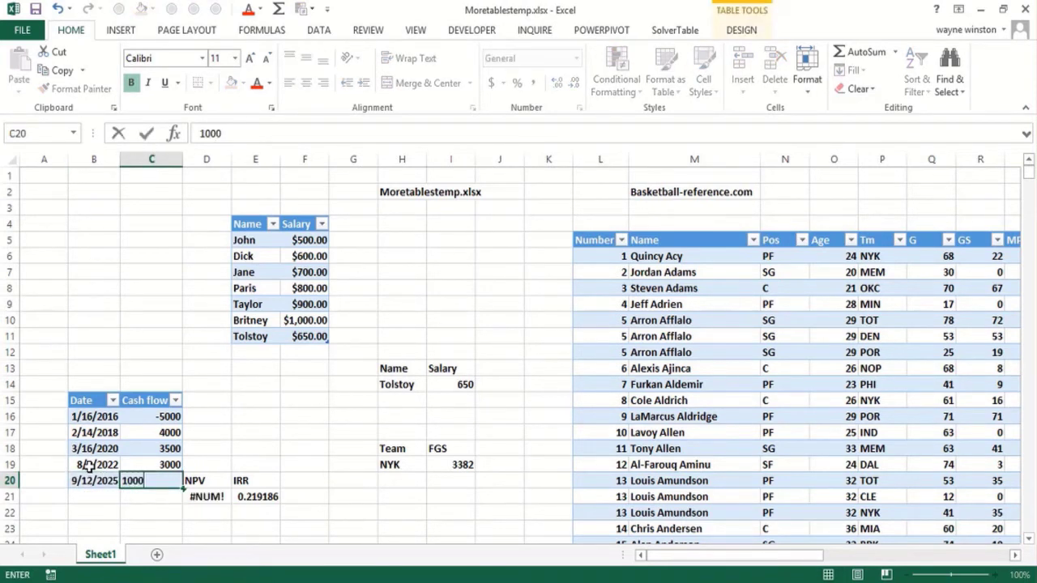
key("Return")
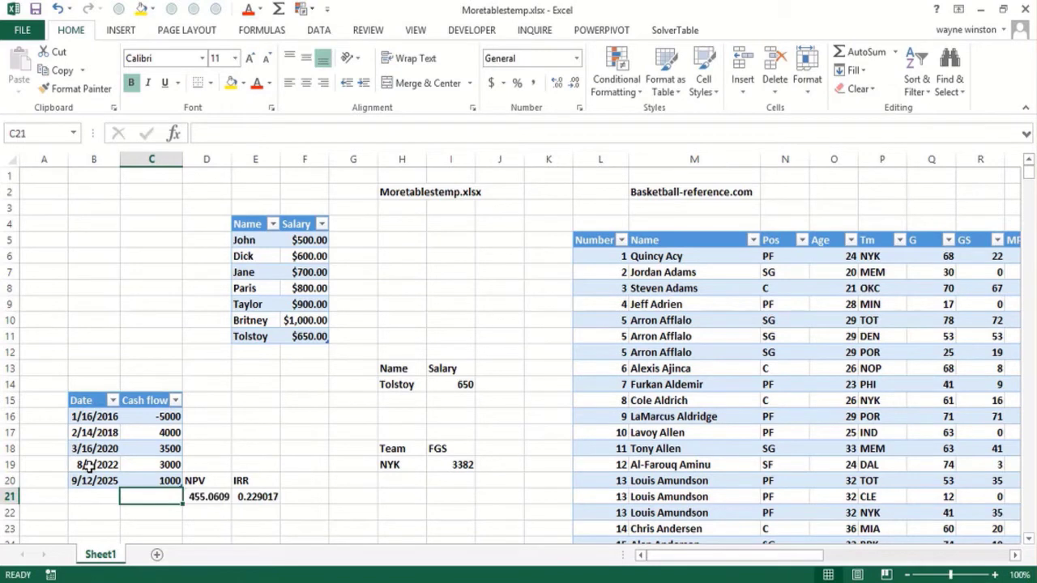
Step: Change the 9/12/2025 cash flow in C20 to 2500
key("Up")
type("2500")
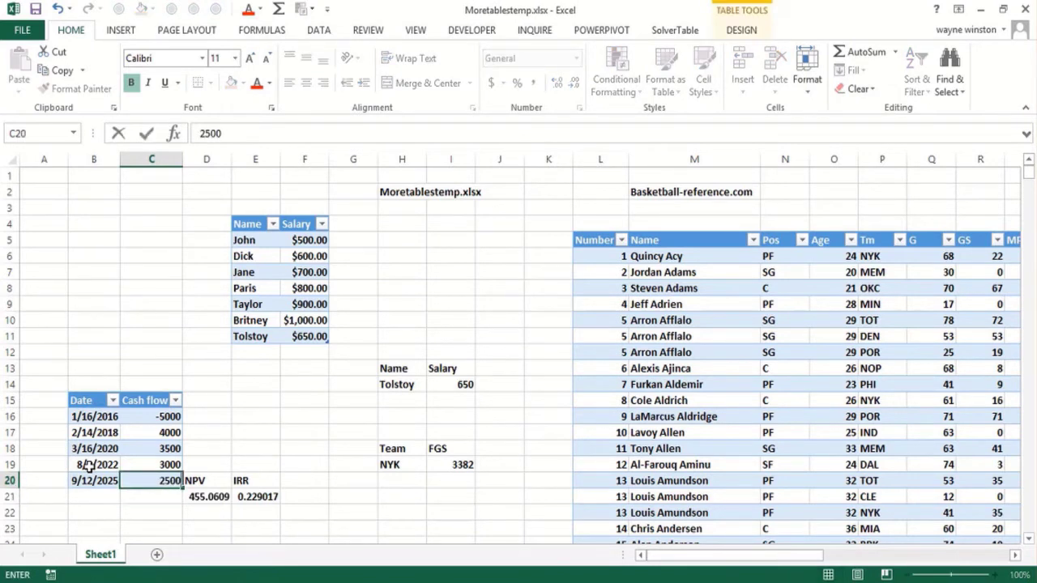
key("Return")
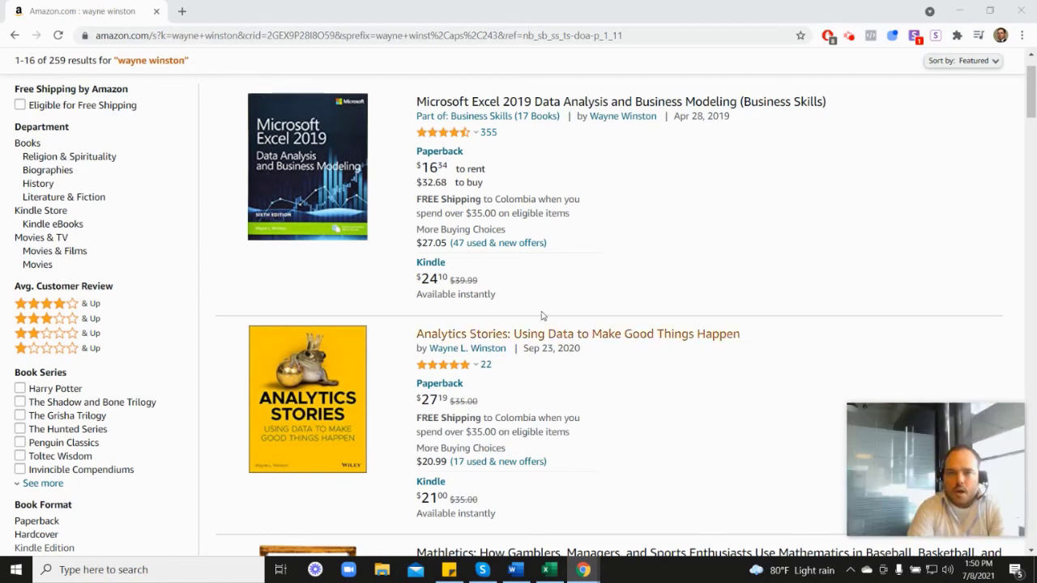
mouse_move(444, 140)
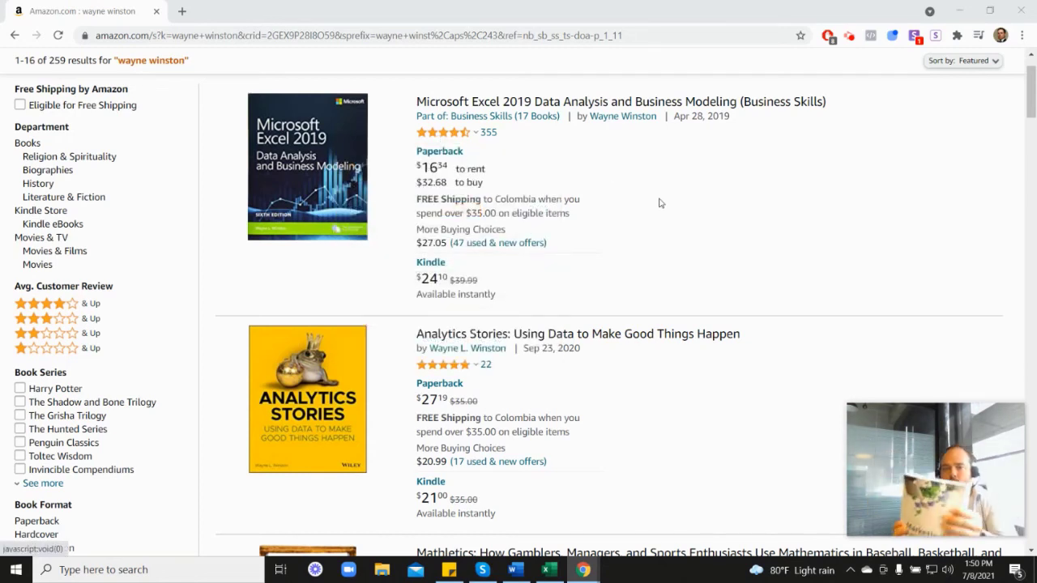
scroll(668, 210, "down", 7)
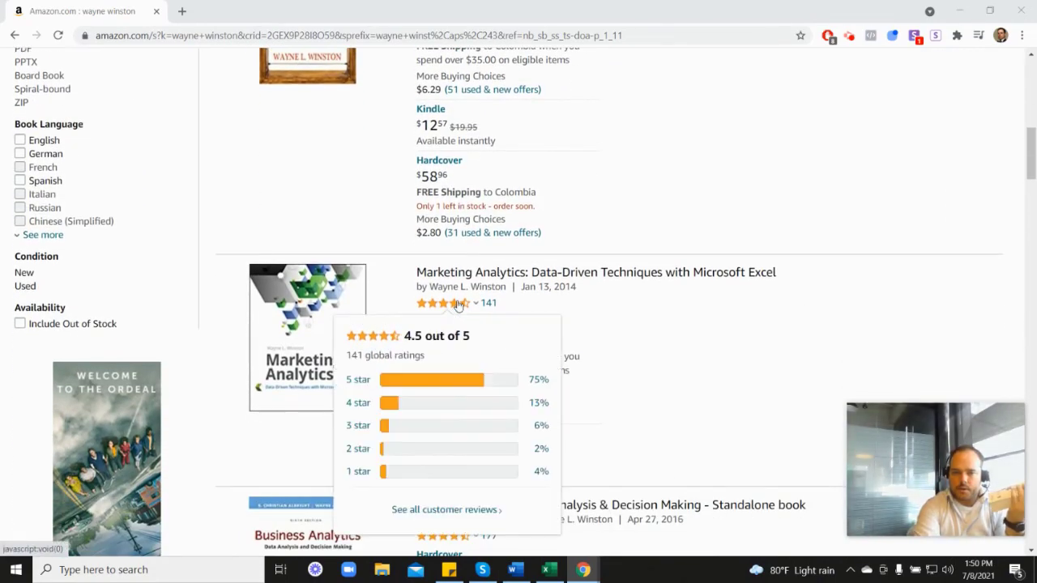
scroll(603, 308, "up", 4)
scroll(603, 308, "up", 2)
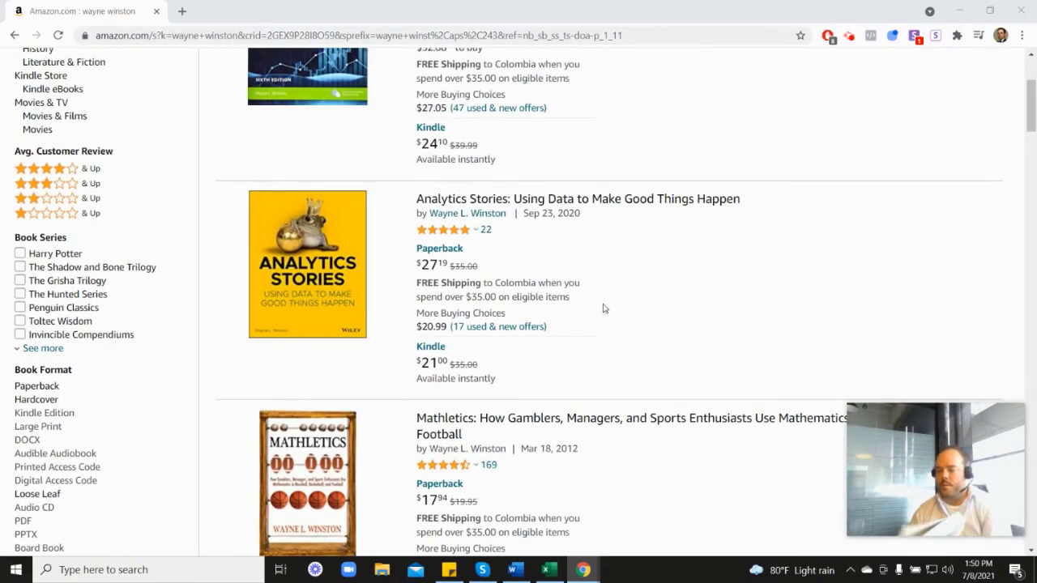